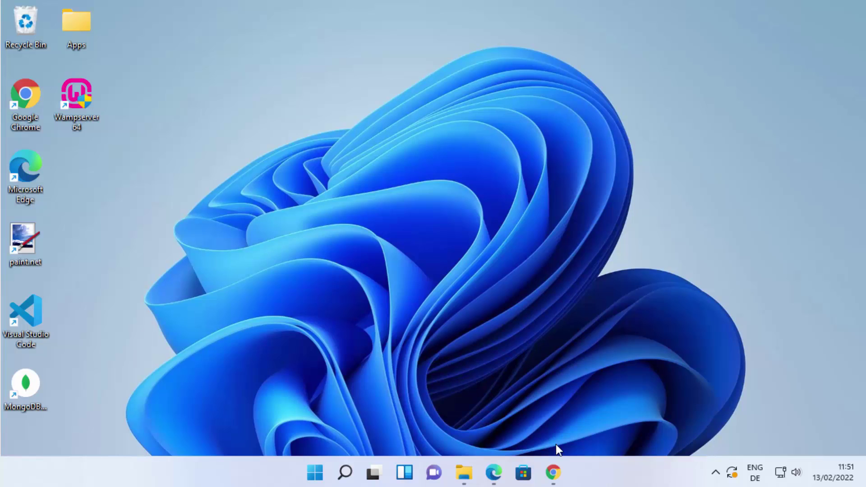
# Step: Bring back Chrome's sqlite search results and open the SQLite Home Page at sqlite.org
pyautogui.click(555, 473)
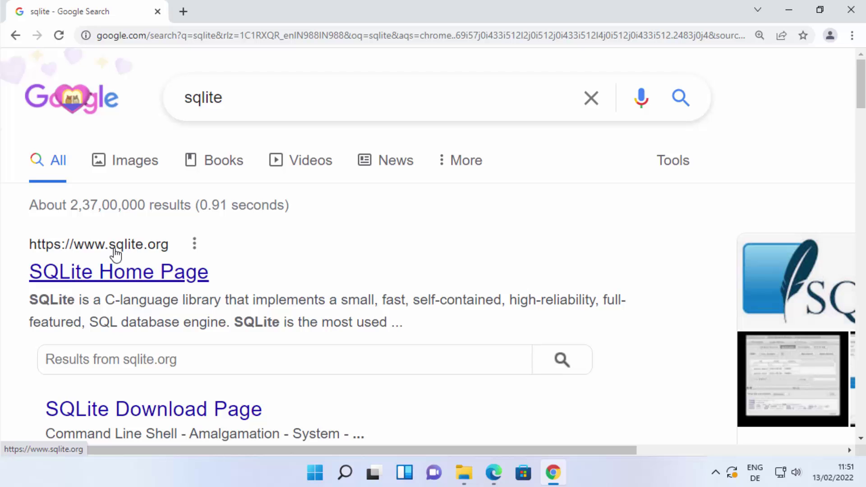
pyautogui.click(148, 276)
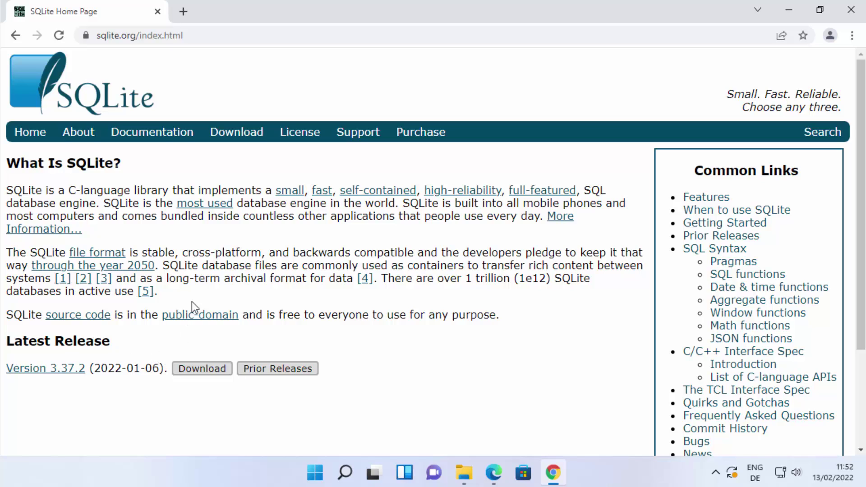
# Step: Go to the SQLite Download Page and scroll down to Precompiled Binaries for Windows
pyautogui.click(247, 138)
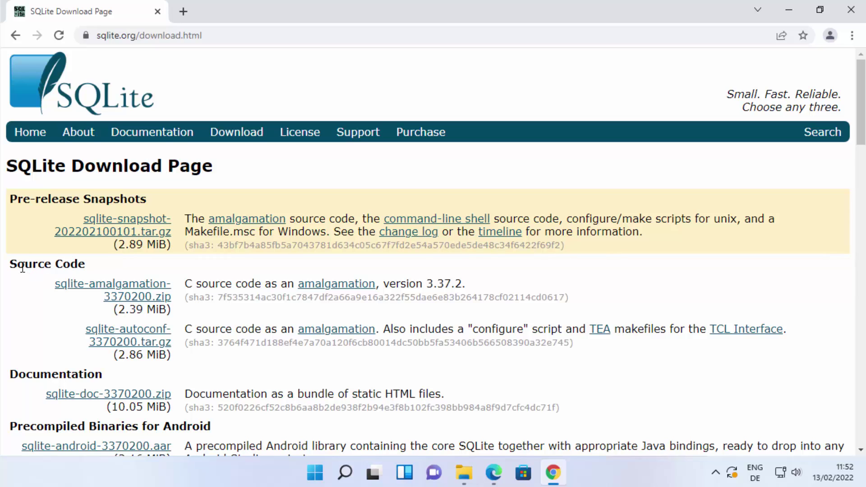
pyautogui.moveTo(23, 269); pyautogui.dragTo(55, 268)
pyautogui.moveTo(26, 374); pyautogui.dragTo(51, 374)
pyautogui.scroll(-3, 156, 236)
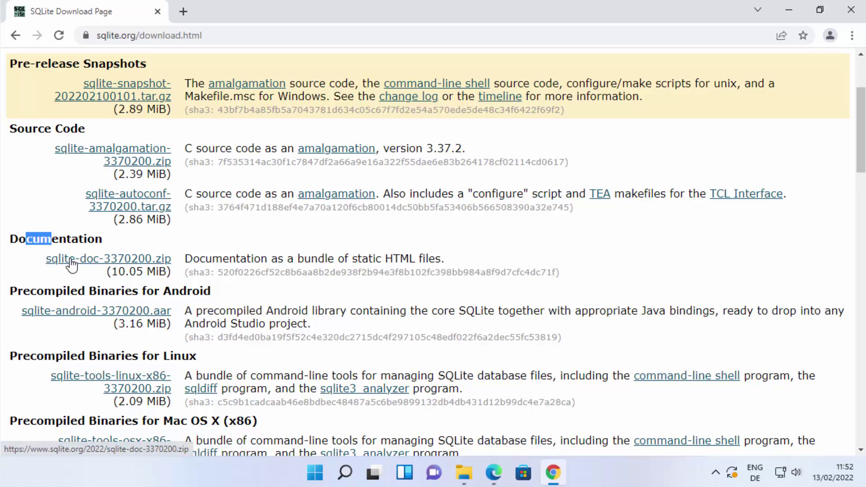
pyautogui.scroll(-6, 71, 265)
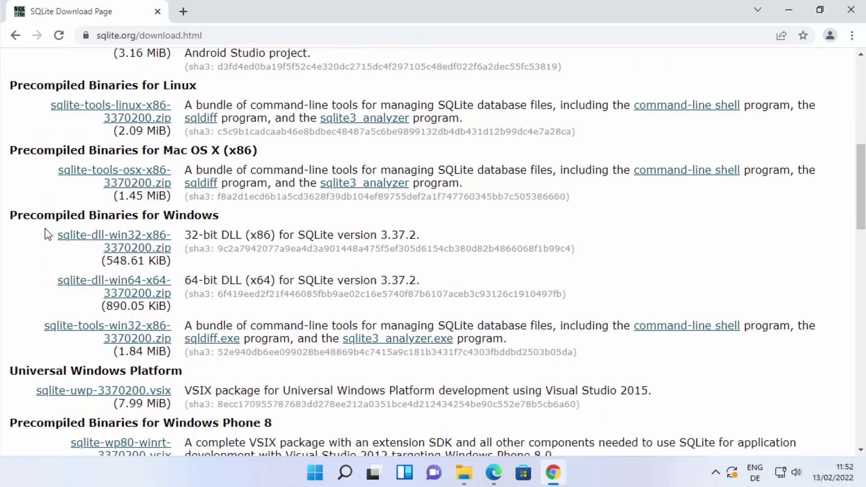
pyautogui.moveTo(23, 215); pyautogui.dragTo(202, 210)
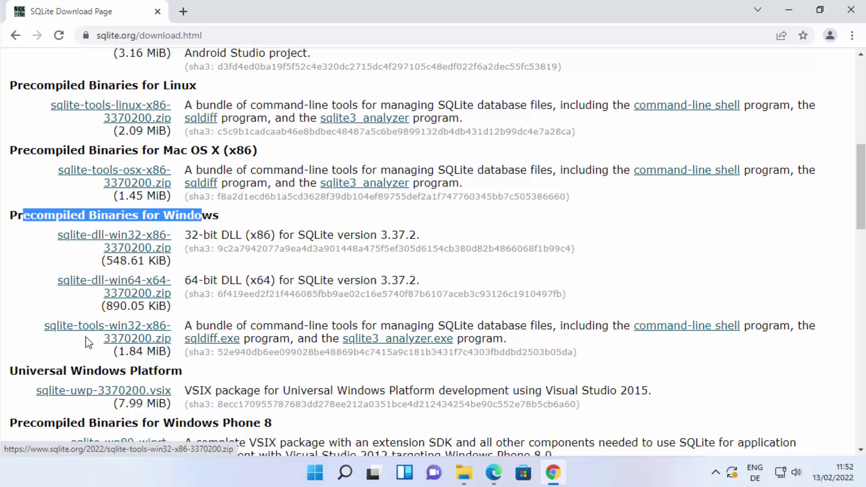
pyautogui.click(52, 352)
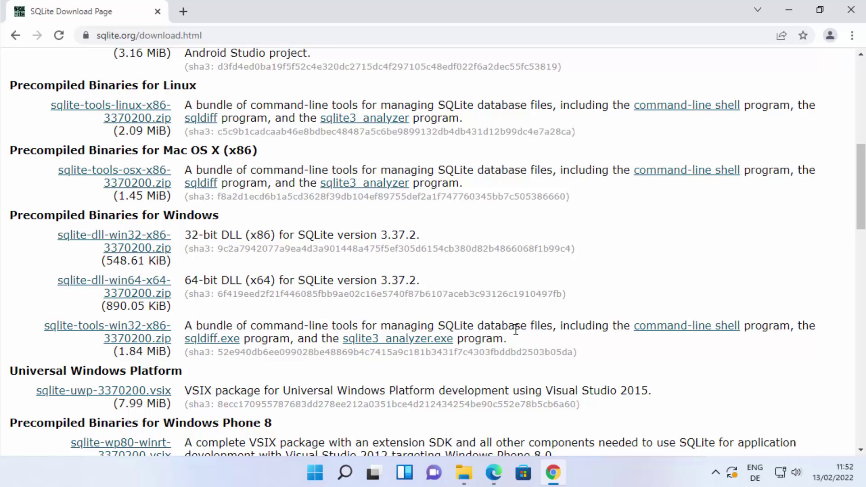
# Step: Download sqlite-tools-win32-x86-3370200.zip and show the zip in the Downloads folder
pyautogui.click(105, 330)
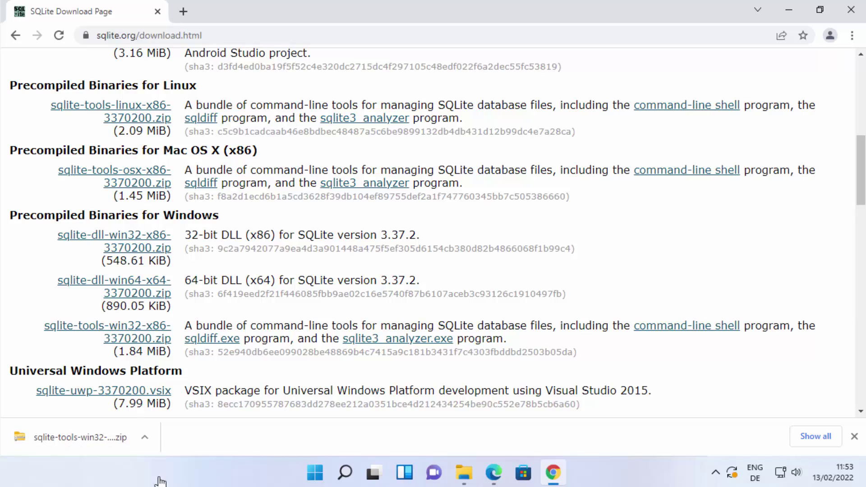
pyautogui.click(145, 438)
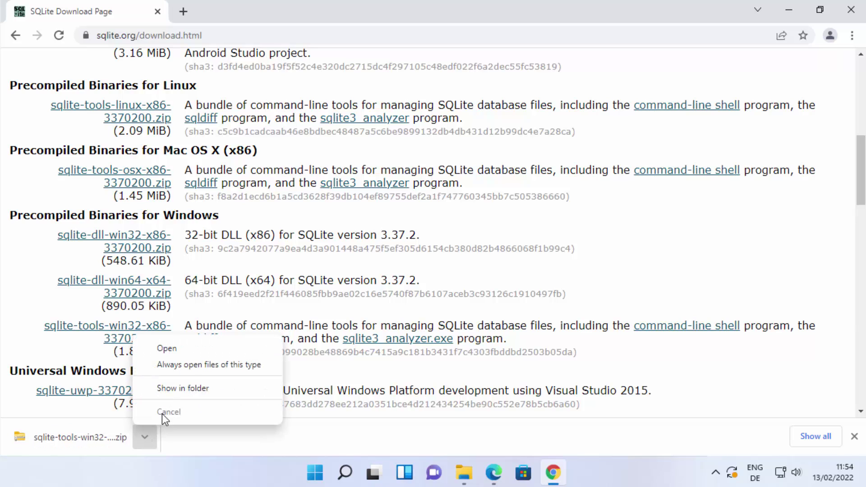
pyautogui.click(176, 389)
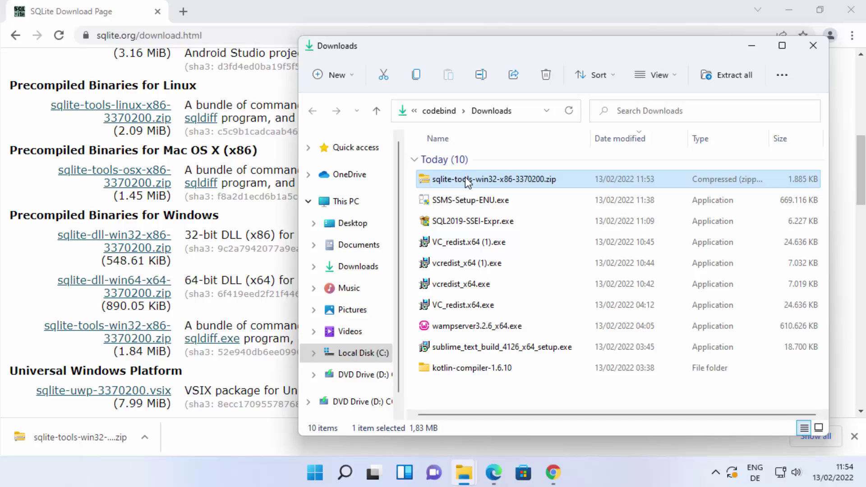
pyautogui.rightClick(465, 180)
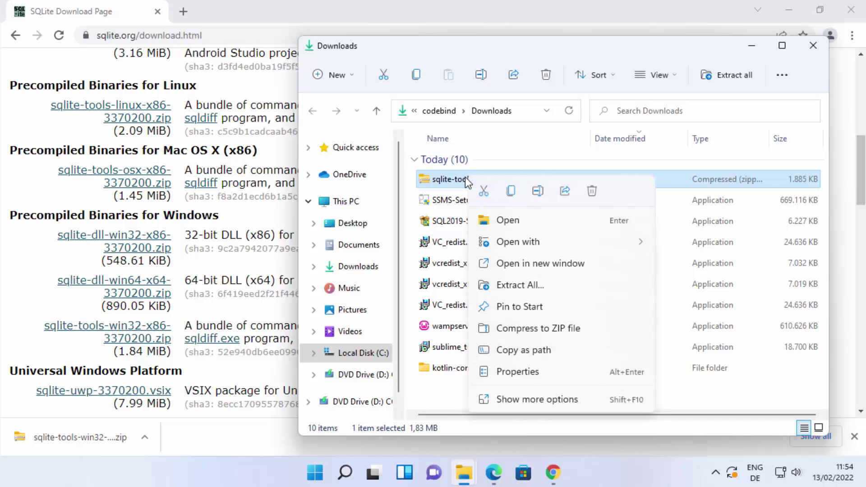
# Step: Extract the zip to its default folder, check the inner sqlite-tools folder, then cut it
pyautogui.click(507, 285)
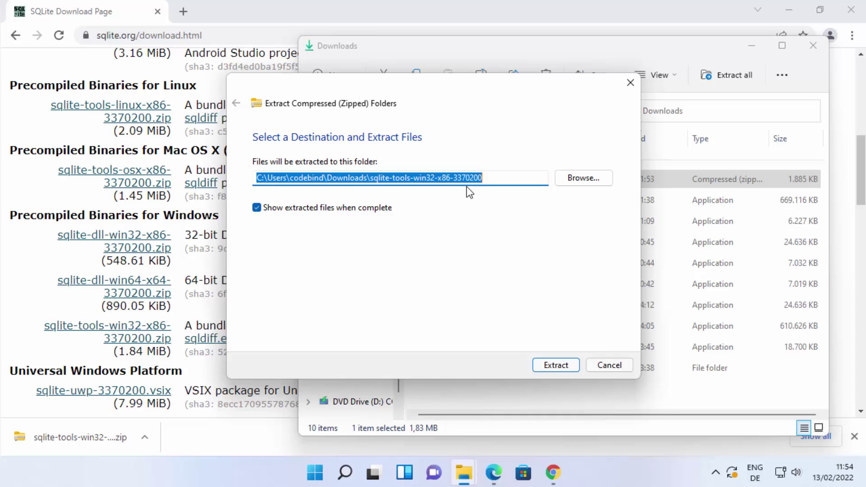
pyautogui.click(551, 365)
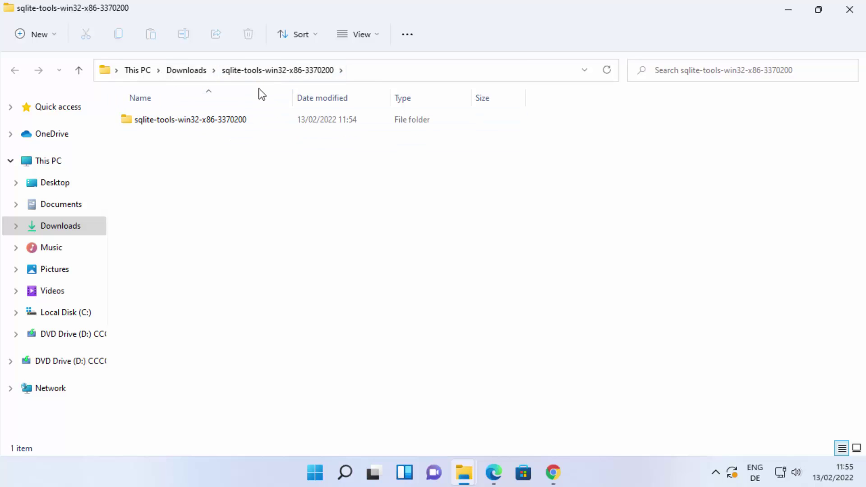
pyautogui.doubleClick(218, 122)
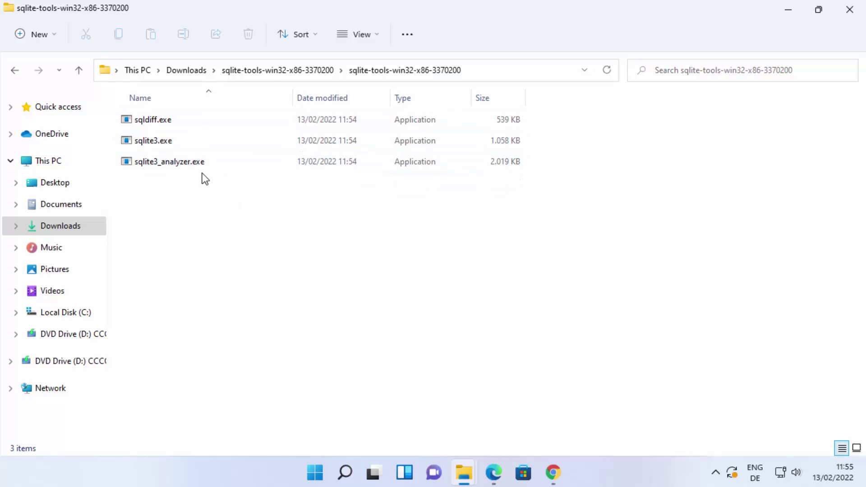
pyautogui.hotkey('alt', 'Left')
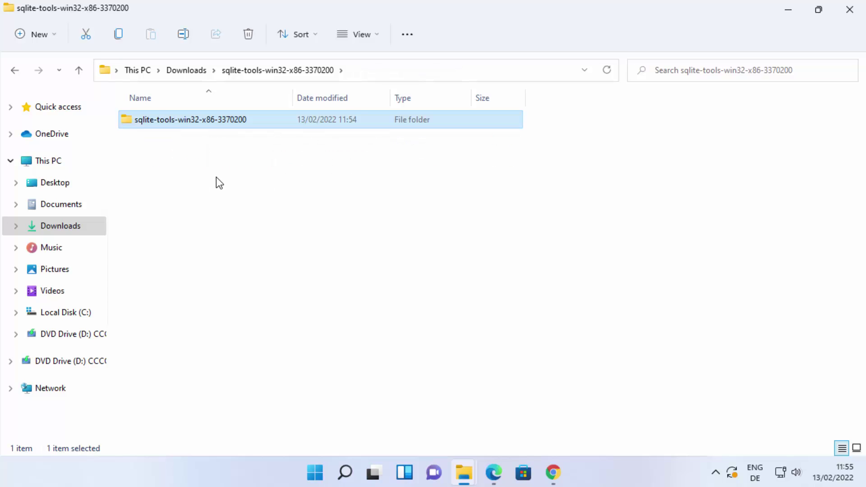
pyautogui.rightClick(219, 130)
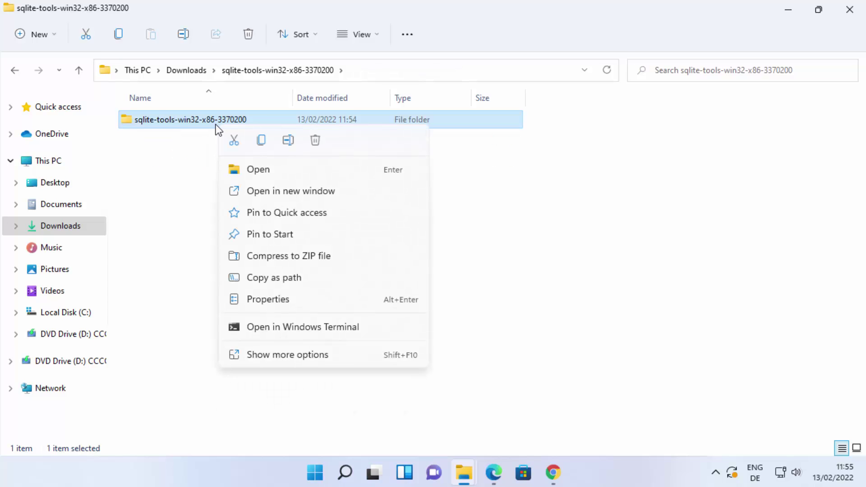
pyautogui.click(234, 140)
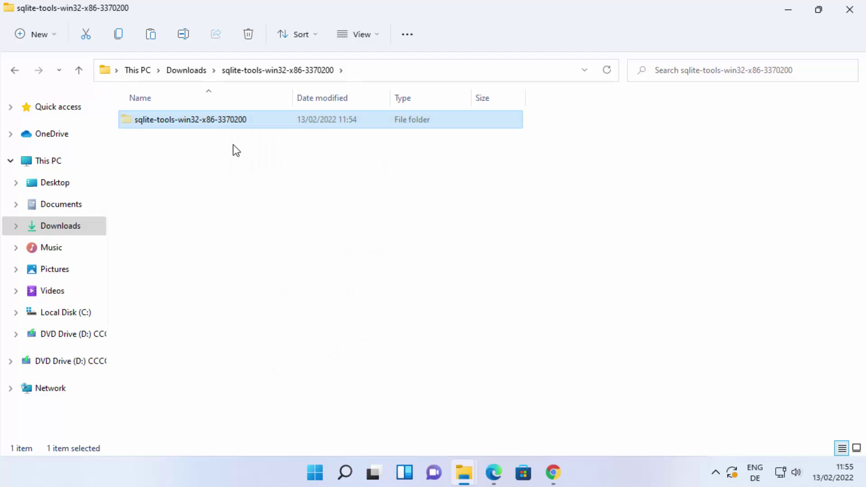
# Step: Paste the sqlite-tools folder into Local Disk (C:)
pyautogui.click(90, 314)
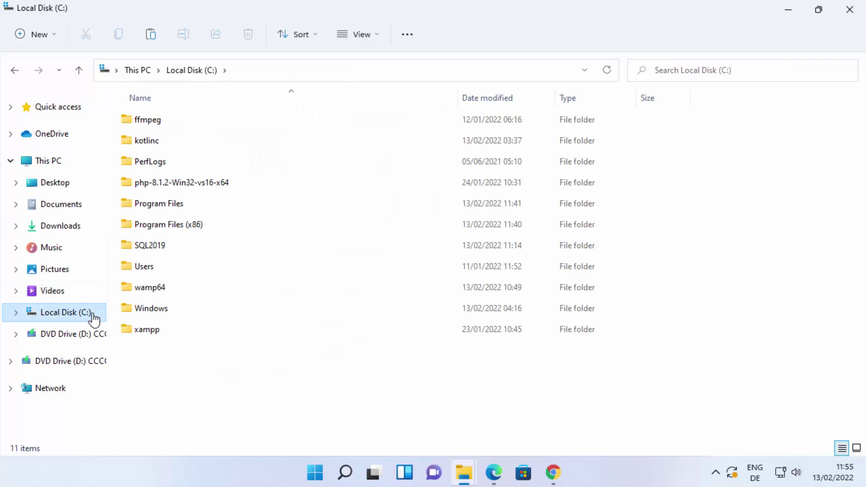
pyautogui.rightClick(180, 361)
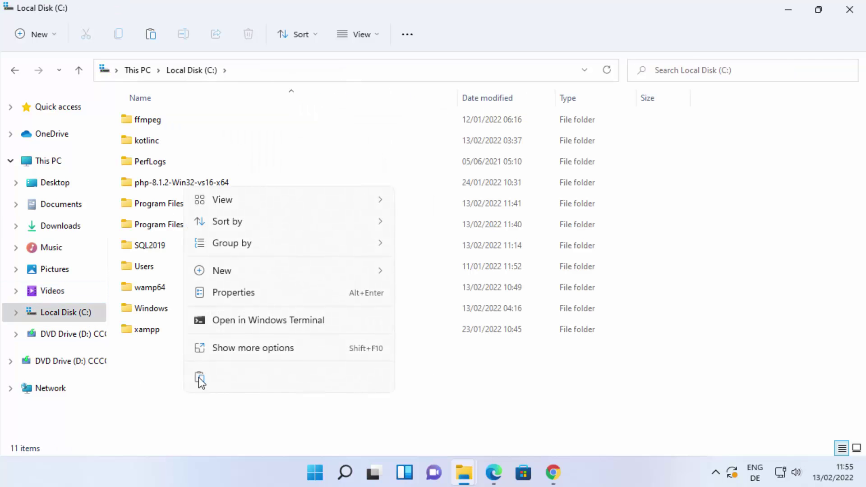
pyautogui.click(199, 380)
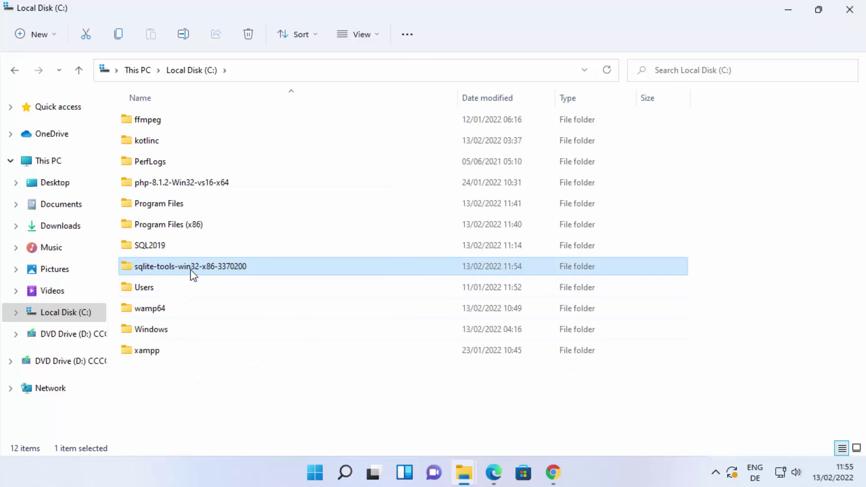
# Step: Rename the pasted folder to sqlite3
pyautogui.rightClick(190, 270)
pyautogui.click(263, 285)
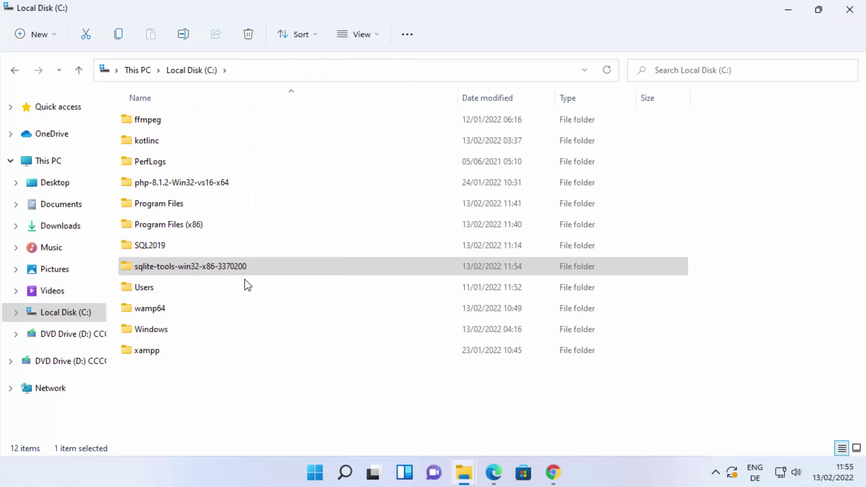
pyautogui.click(247, 271)
pyautogui.press('BackSpace')
pyautogui.press('BackSpace')
pyautogui.press('BackSpace')
pyautogui.press('BackSpace')
pyautogui.press('BackSpace')
pyautogui.press('BackSpace')
pyautogui.press('BackSpace')
pyautogui.press('BackSpace')
pyautogui.press('BackSpace')
pyautogui.press('BackSpace')
pyautogui.press('BackSpace')
pyautogui.press('BackSpace')
pyautogui.press('BackSpace')
pyautogui.press('BackSpace')
pyautogui.press('BackSpace')
pyautogui.press('BackSpace')
pyautogui.press('BackSpace')
pyautogui.press('BackSpace')
pyautogui.press('BackSpace')
pyautogui.press('BackSpace')
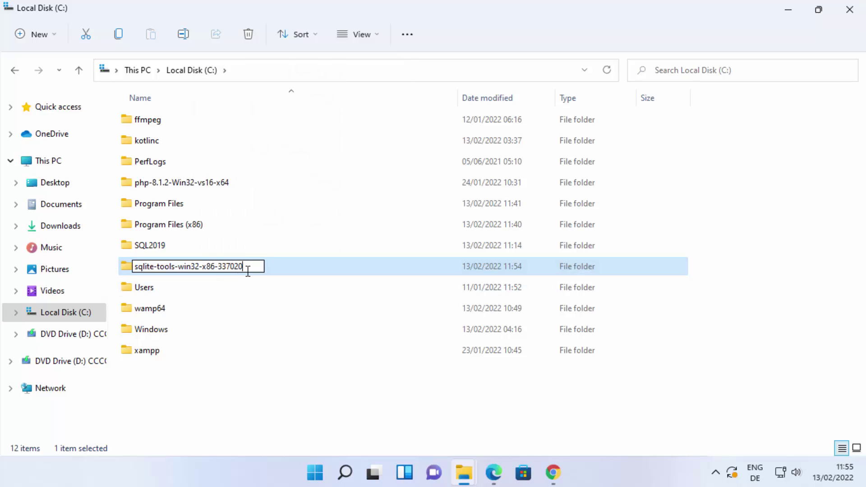
pyautogui.press('BackSpace')
pyautogui.press('BackSpace')
pyautogui.press('BackSpace')
pyautogui.press('BackSpace')
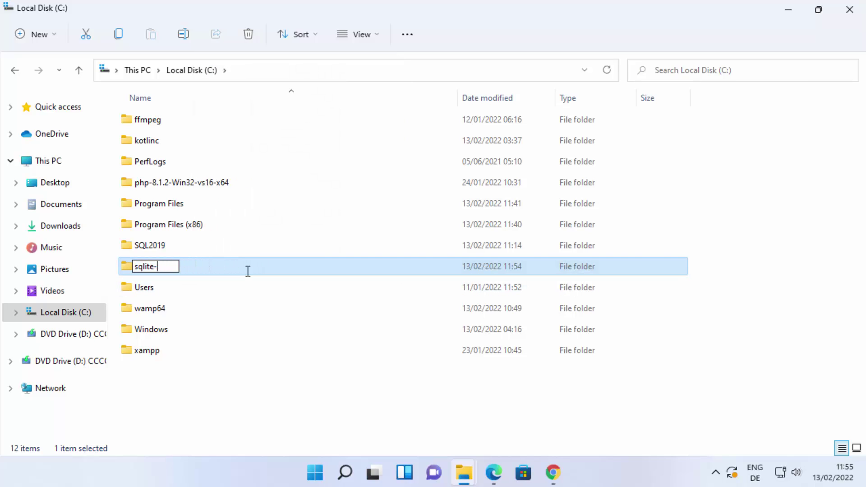
pyautogui.write('3')
pyautogui.press('Return')
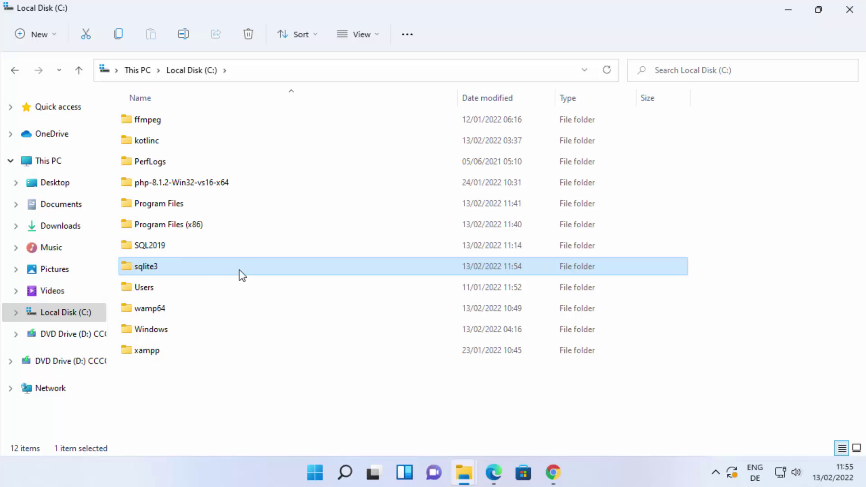
# Step: Open the sqlite3 folder and select its full path C:\sqlite3 in the address bar
pyautogui.doubleClick(167, 267)
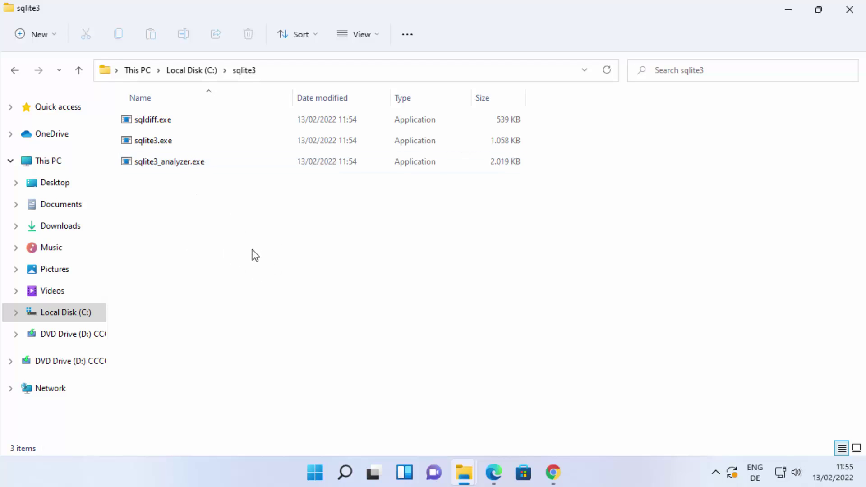
pyautogui.click(310, 72)
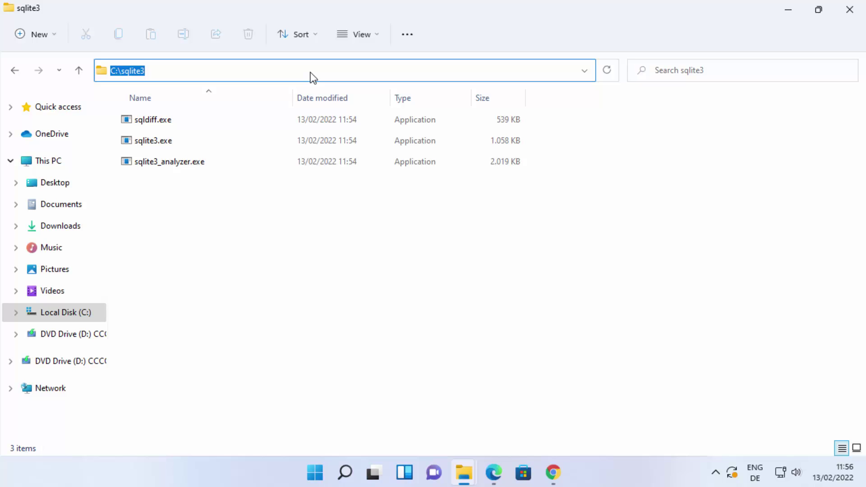
pyautogui.hotkey('alt', 'Up')
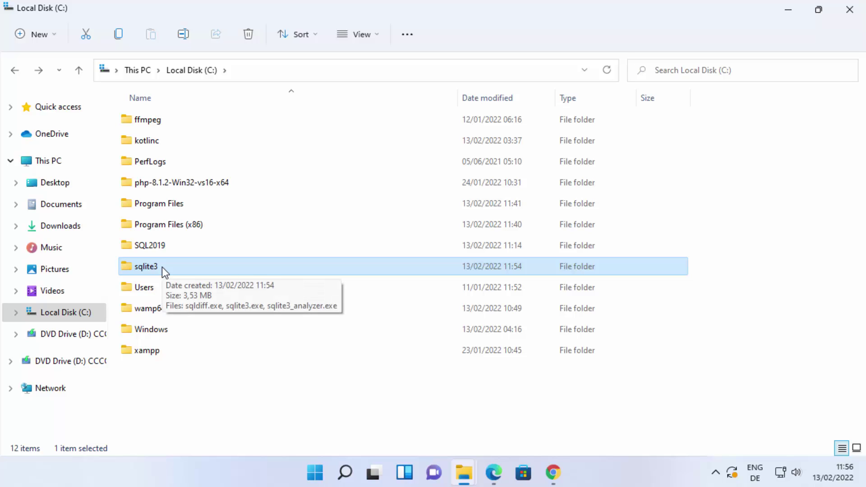
pyautogui.doubleClick(161, 267)
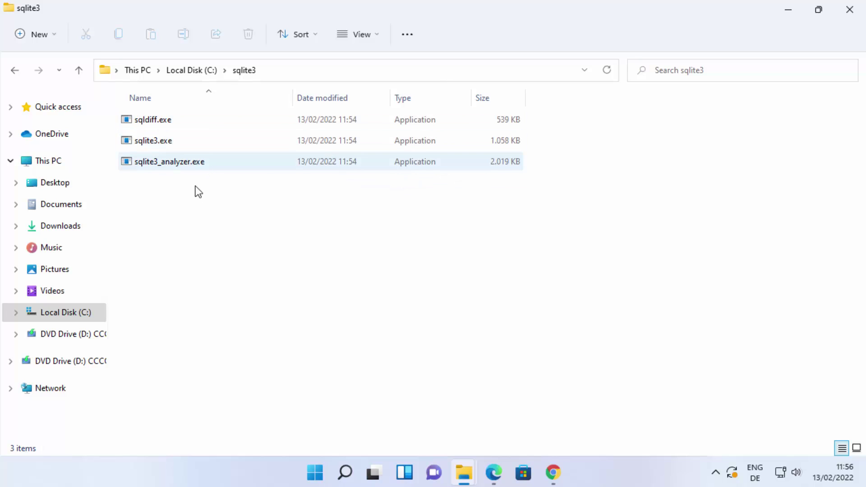
pyautogui.click(310, 72)
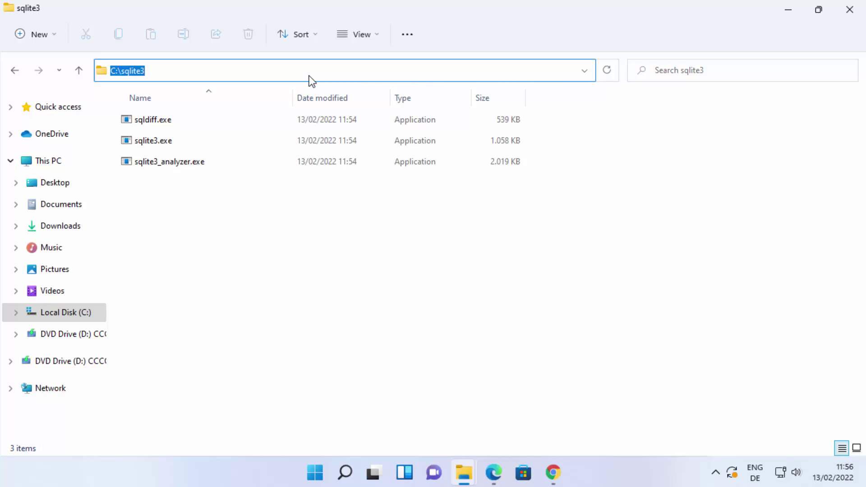
pyautogui.click(310, 75)
pyautogui.doubleClick(311, 75)
pyautogui.click(310, 75)
pyautogui.hotkey('ctrl', 'a')
# Step: Minimise File Explorer and search Windows for 'environment'
pyautogui.click(788, 9)
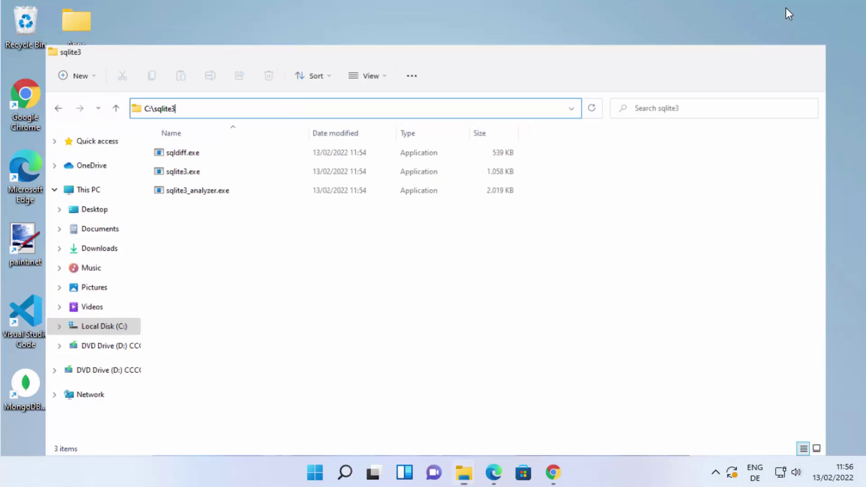
pyautogui.click(345, 474)
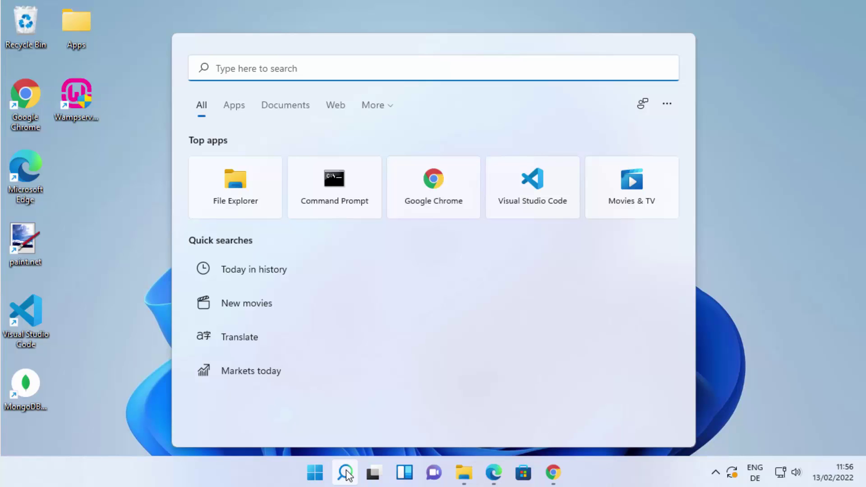
pyautogui.write('en')
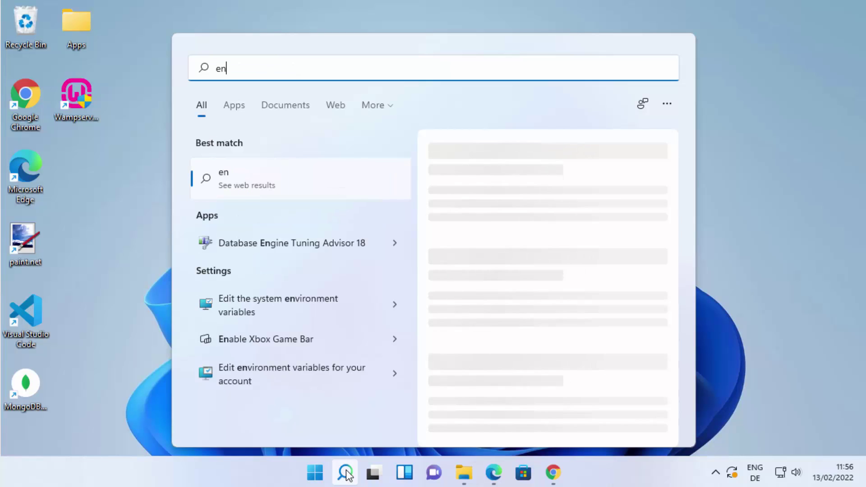
pyautogui.write('vironment')
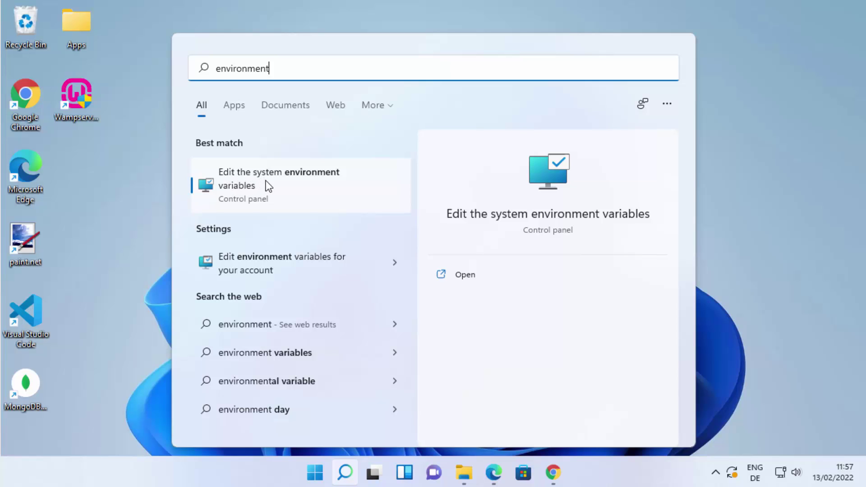
# Step: From System Properties' Environment Variables, open the system Path variable for editing
pyautogui.click(276, 184)
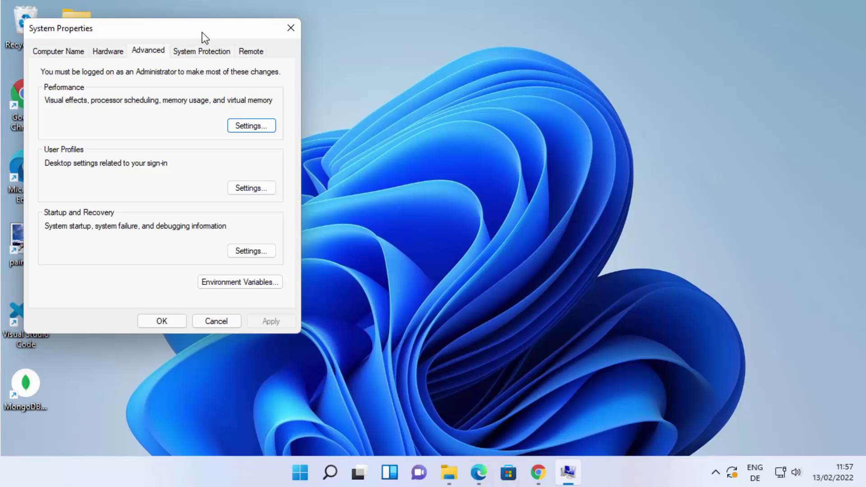
pyautogui.moveTo(205, 37); pyautogui.dragTo(527, 58)
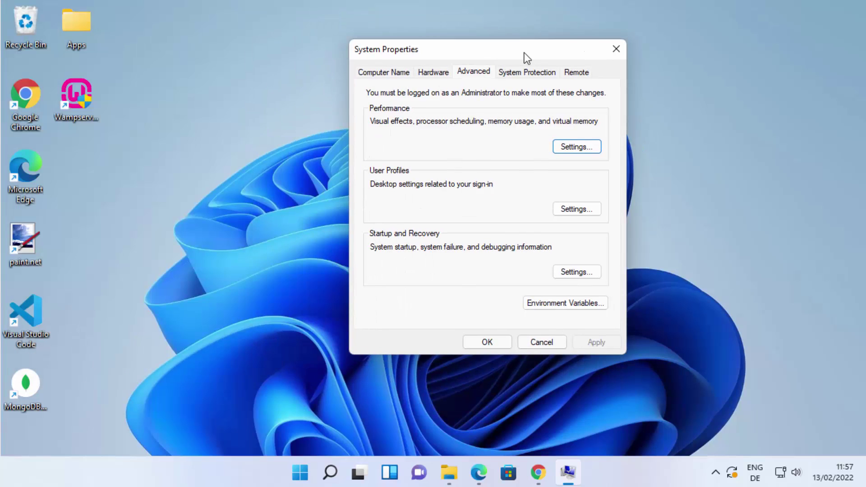
pyautogui.click(544, 303)
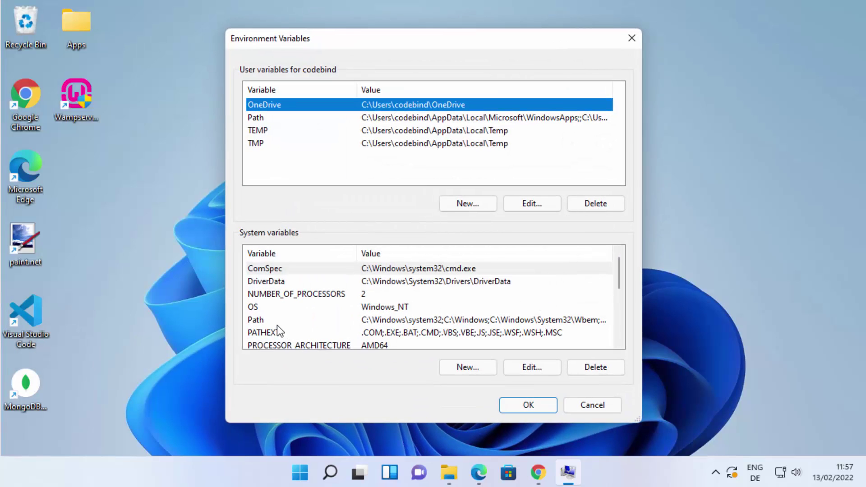
pyautogui.click(277, 320)
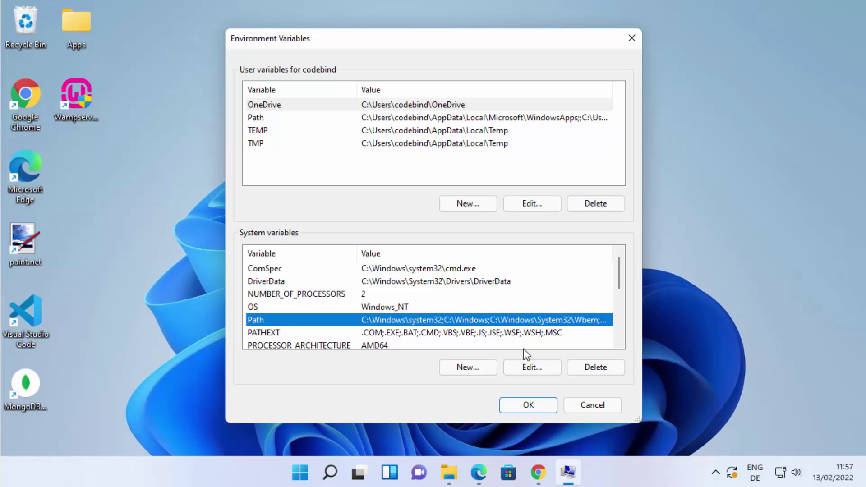
pyautogui.click(531, 368)
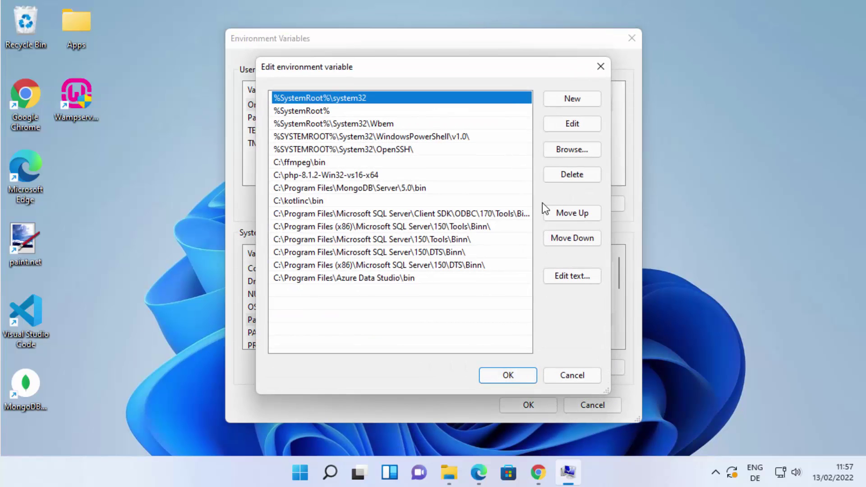
# Step: Add C:\sqlite3 as a new entry in the system Path
pyautogui.click(574, 102)
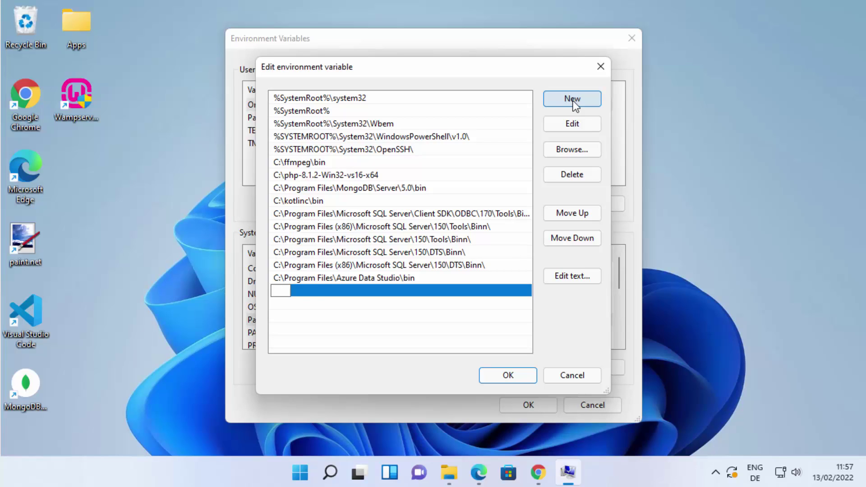
pyautogui.write('C:\\sqlite3')
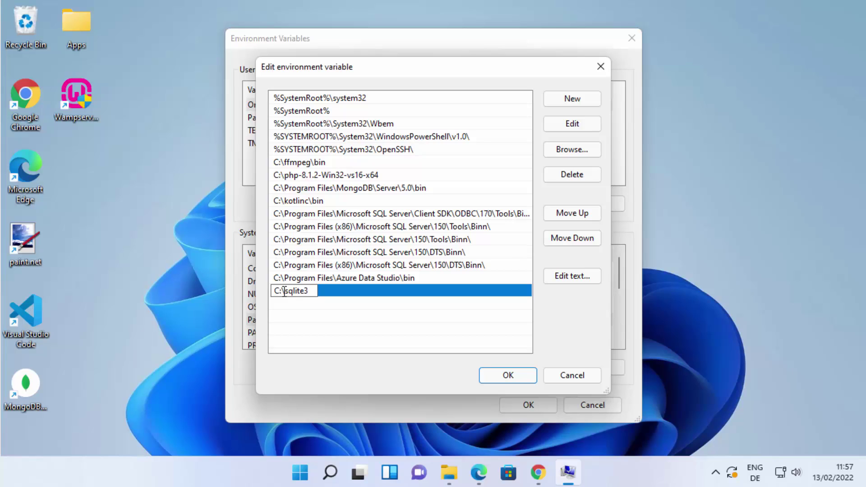
pyautogui.press('Return')
# Step: Compare the entry against the sqlite3 folder's path in File Explorer
pyautogui.click(449, 473)
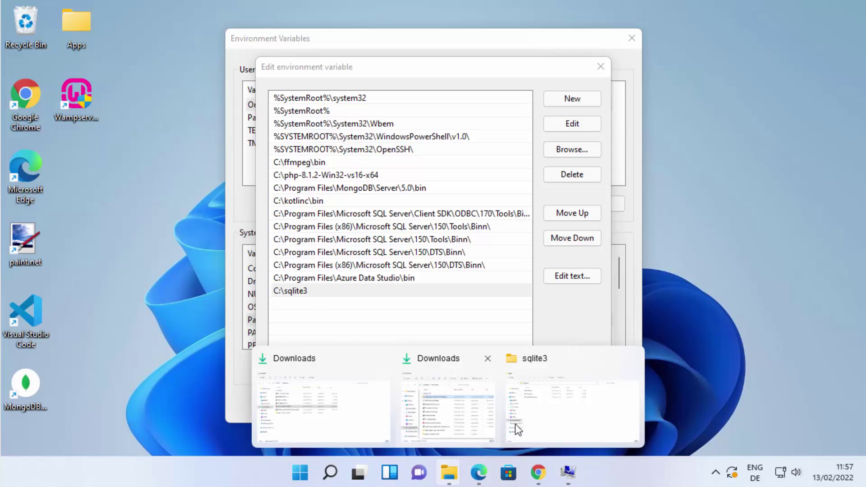
pyautogui.click(513, 384)
pyautogui.doubleClick(318, 128)
pyautogui.click(318, 71)
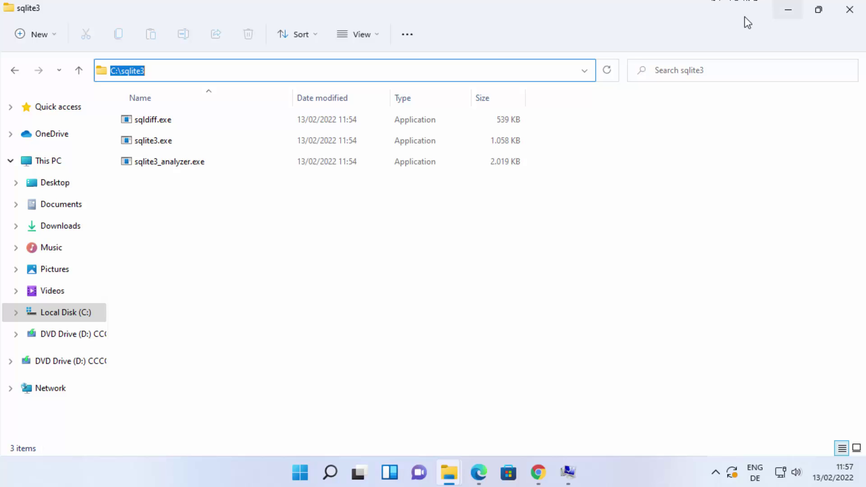
pyautogui.click(788, 10)
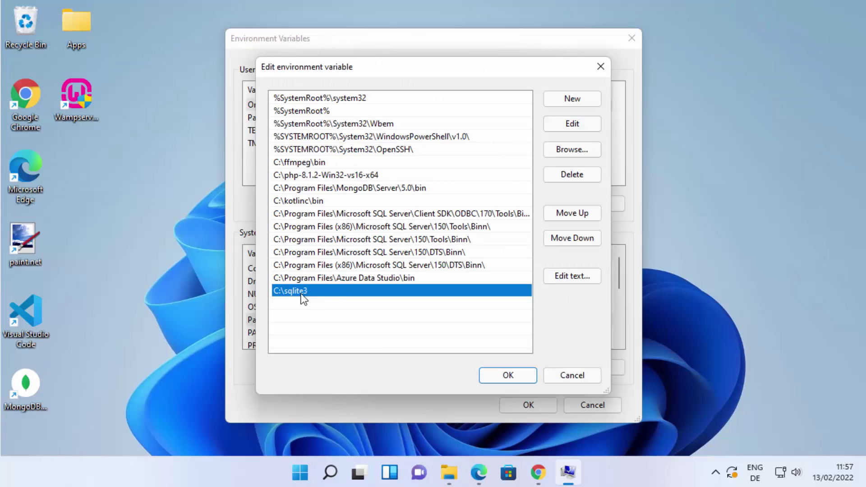
# Step: Confirm the Path editor, Environment Variables and System Properties dialogs with OK
pyautogui.click(504, 374)
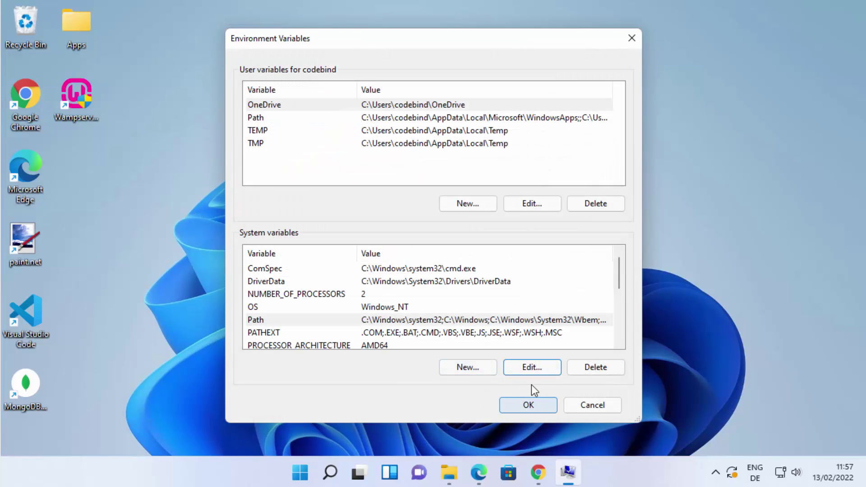
pyautogui.click(532, 403)
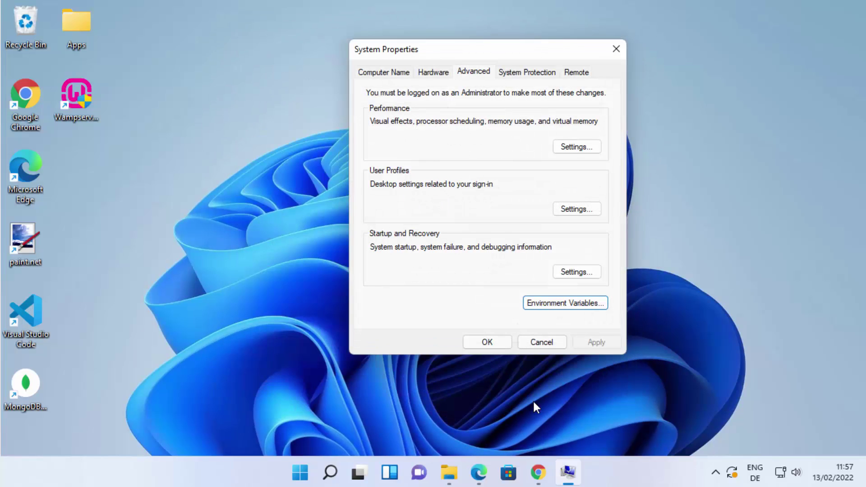
pyautogui.click(486, 345)
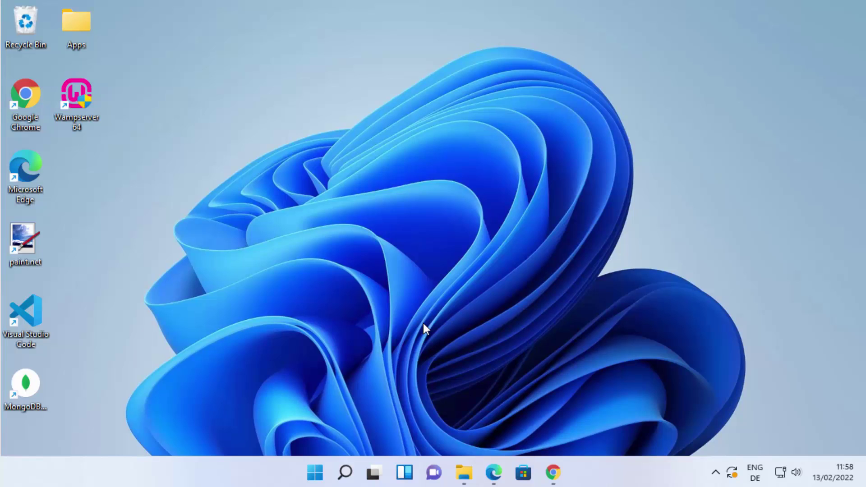
# Step: Launch Command Prompt and run sqlite3, confirming SQLite version 3.37.2 starts
pyautogui.click(347, 471)
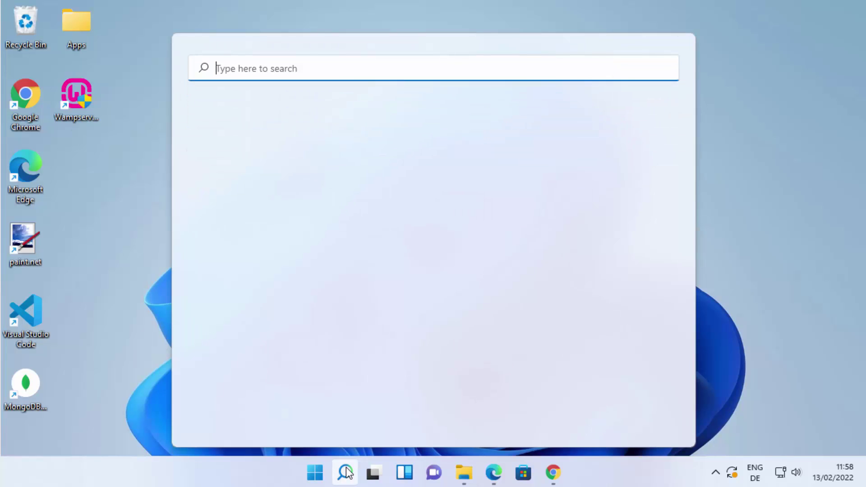
pyautogui.write('cmd')
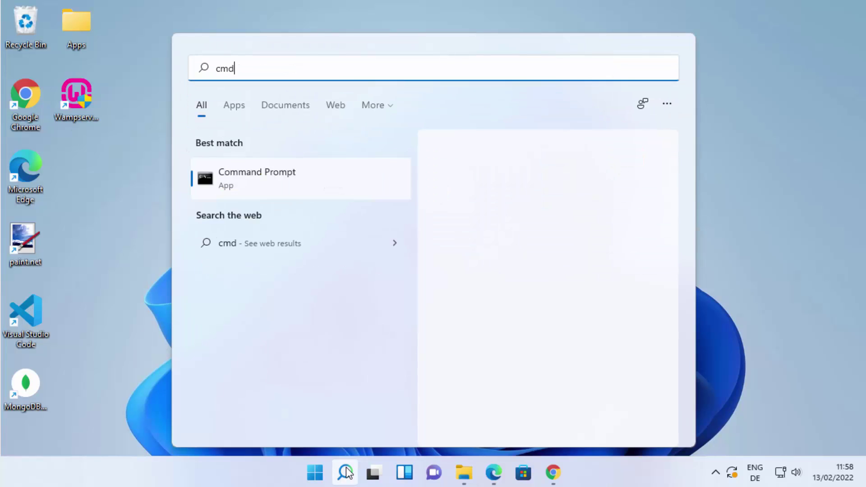
pyautogui.click(278, 174)
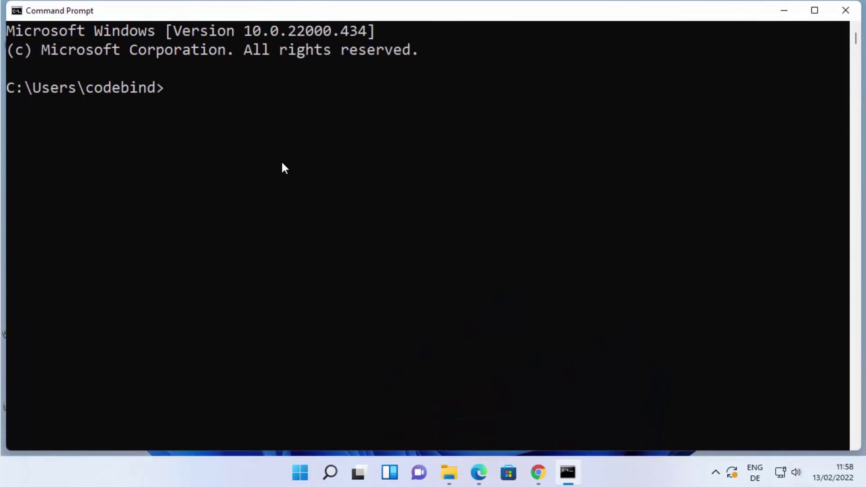
pyautogui.write('sqlite')
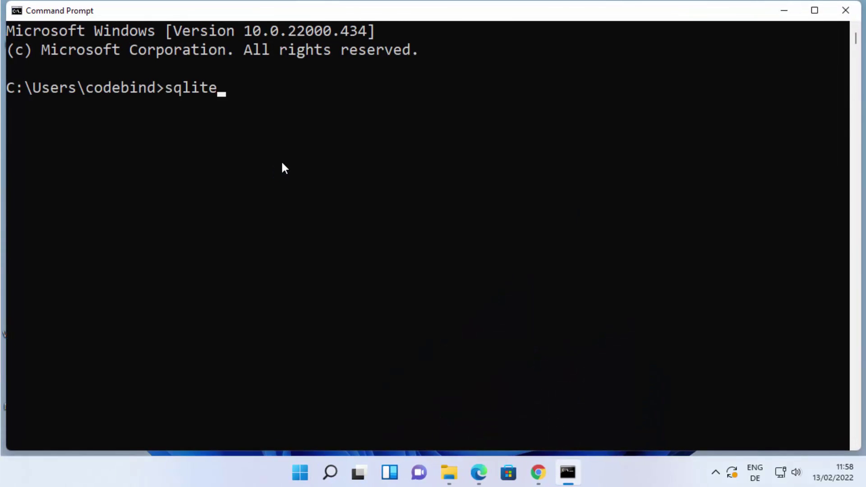
pyautogui.write('3')
pyautogui.press('Return')
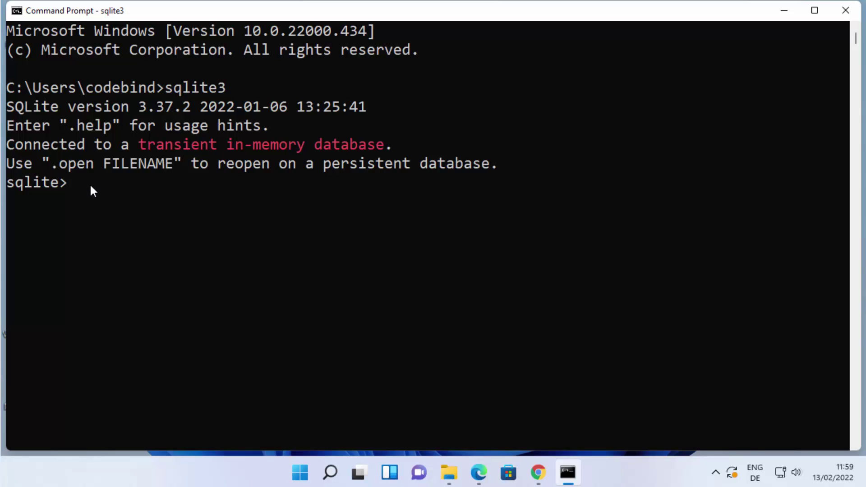
# Step: List SQLite's dot-commands with .help and scroll through the output
pyautogui.write('help')
pyautogui.press('Return')
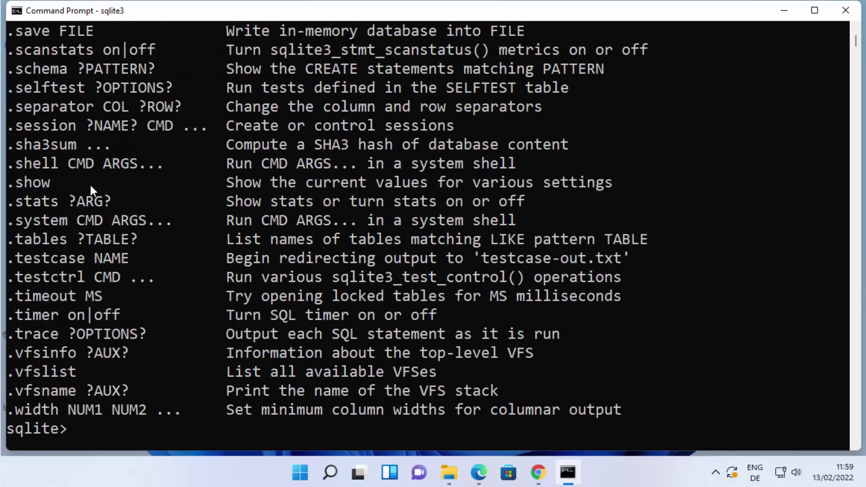
pyautogui.scroll(13, 90, 183)
pyautogui.scroll(5, 90, 185)
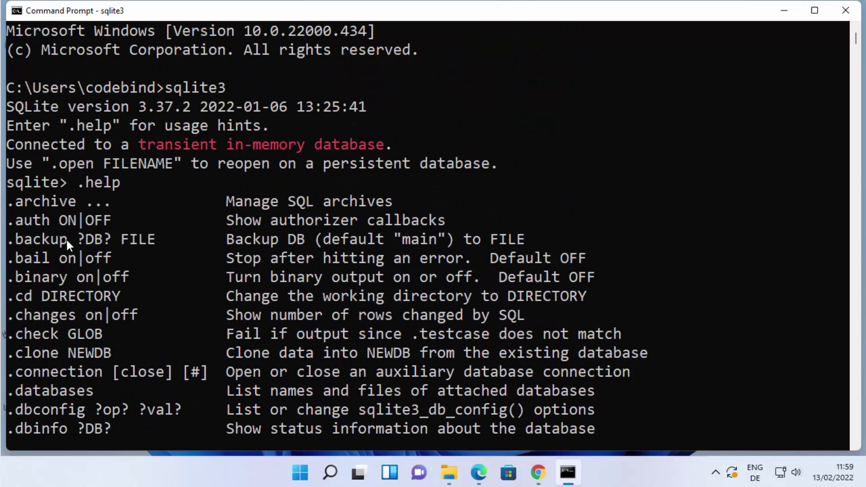
pyautogui.scroll(-2, 66, 240)
pyautogui.scroll(-1, 66, 243)
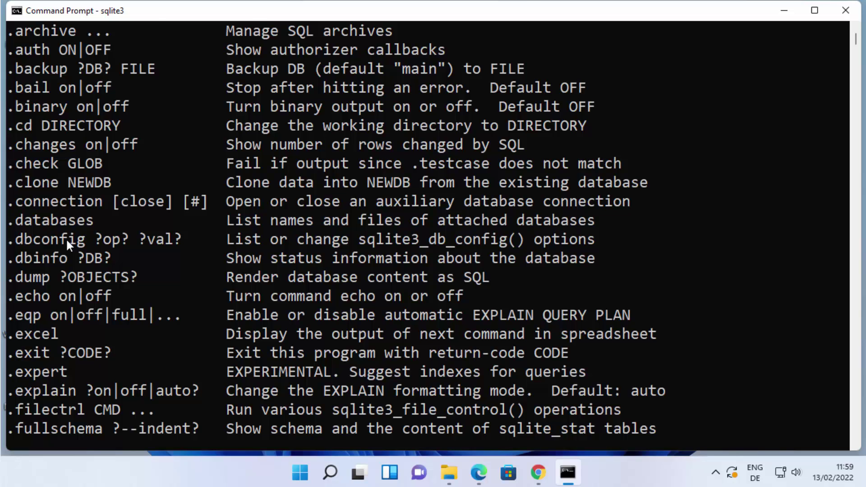
pyautogui.scroll(-3, 66, 239)
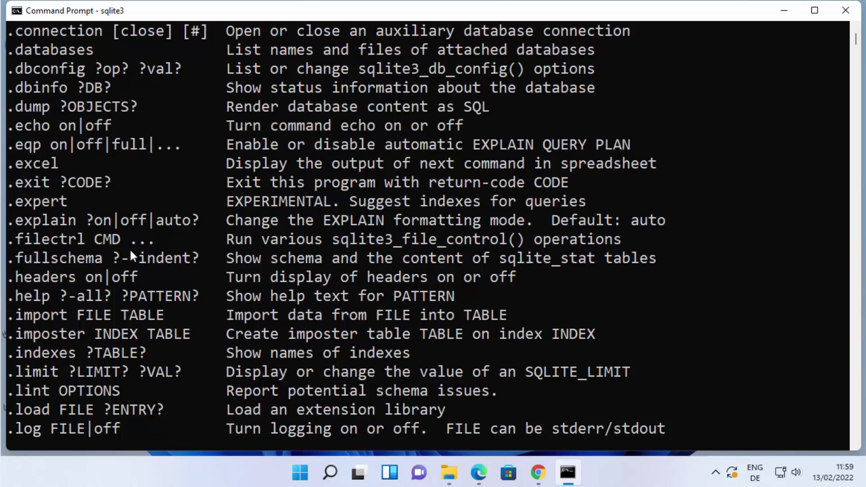
pyautogui.scroll(-4, 102, 214)
# Step: Finish reviewing the help listing and exit sqlite3 with .quit
pyautogui.scroll(-2, 102, 214)
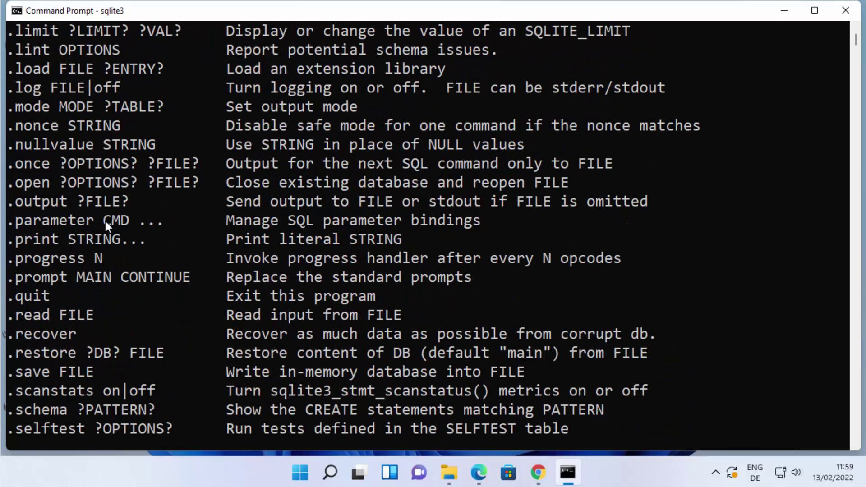
pyautogui.moveTo(53, 299); pyautogui.dragTo(7, 298)
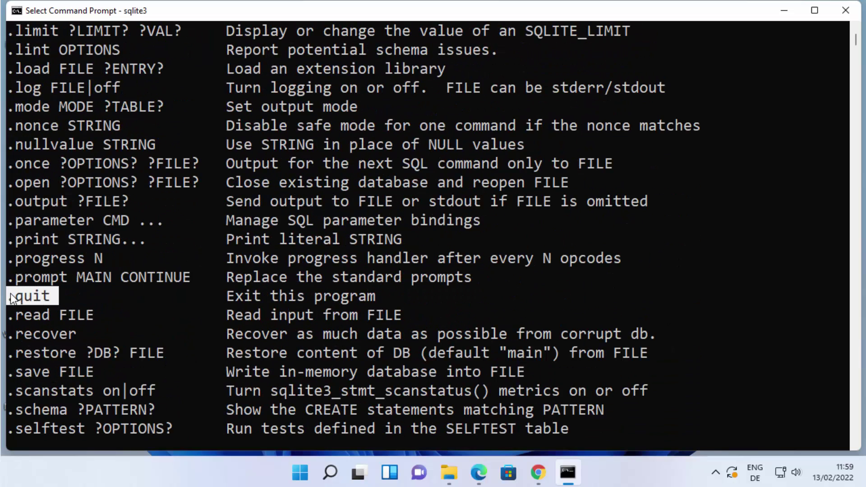
pyautogui.scroll(-3, 161, 266)
pyautogui.scroll(-9, 160, 266)
pyautogui.scroll(1, 159, 266)
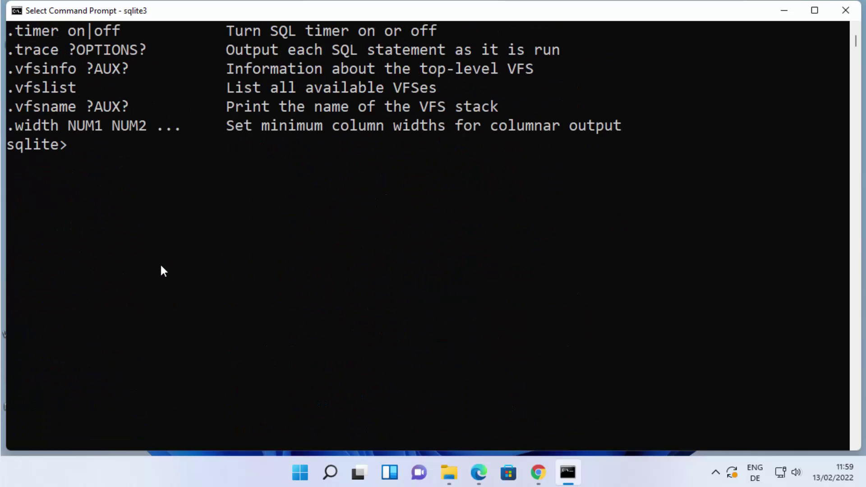
pyautogui.write('.qui')
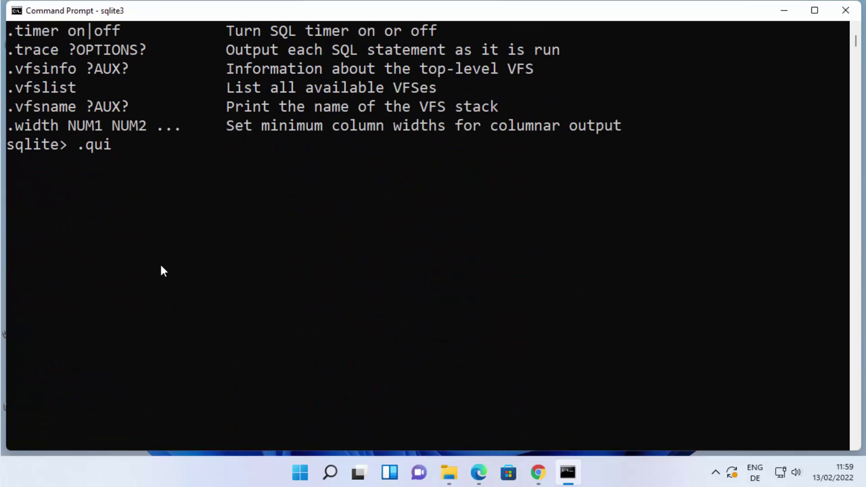
pyautogui.write('t')
pyautogui.press('Return')
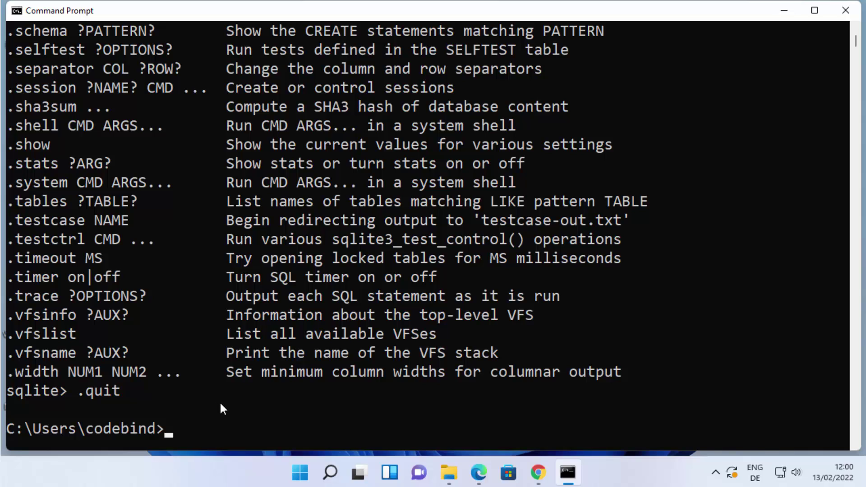
# Step: Close the console, create a new desktop folder named db, and open it
pyautogui.click(845, 12)
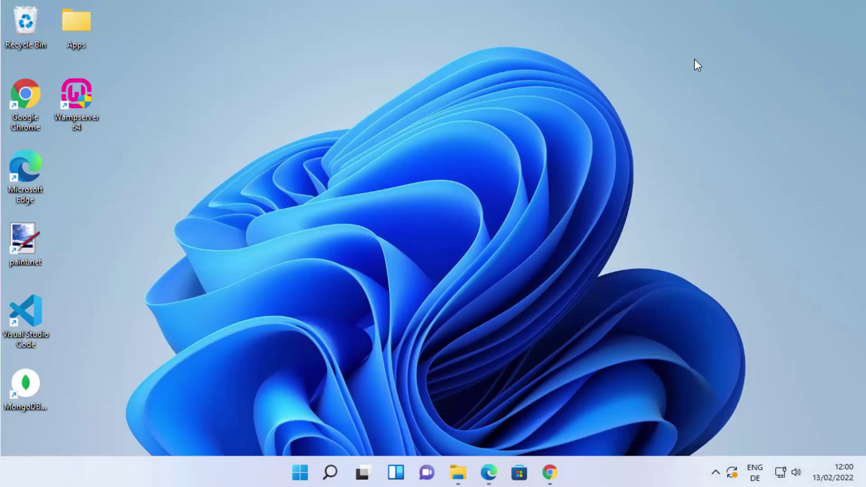
pyautogui.rightClick(95, 158)
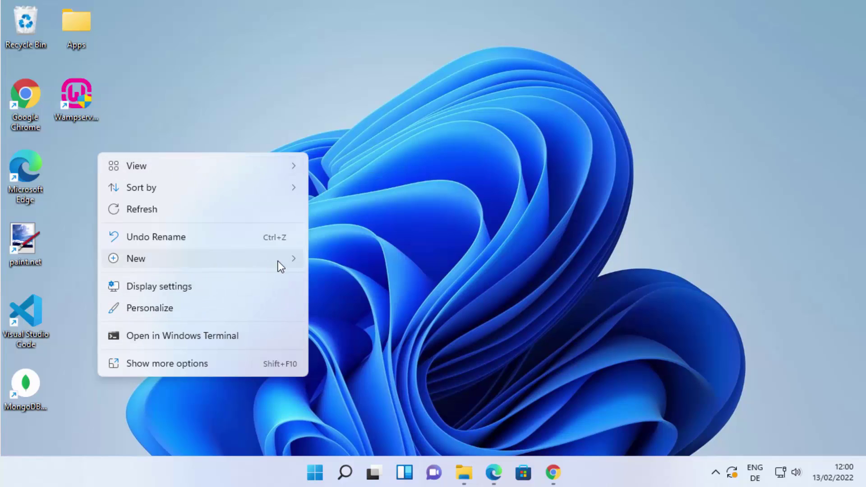
pyautogui.moveTo(279, 262)
pyautogui.click(321, 258)
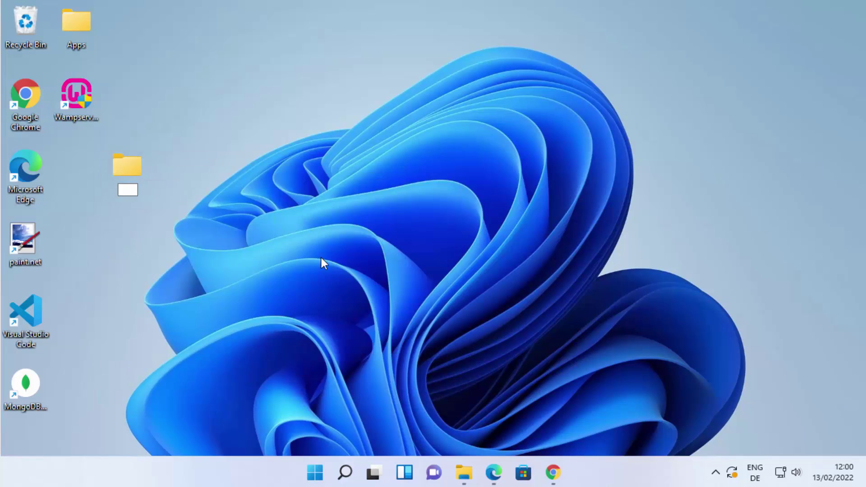
pyautogui.write('db')
pyautogui.press('Return')
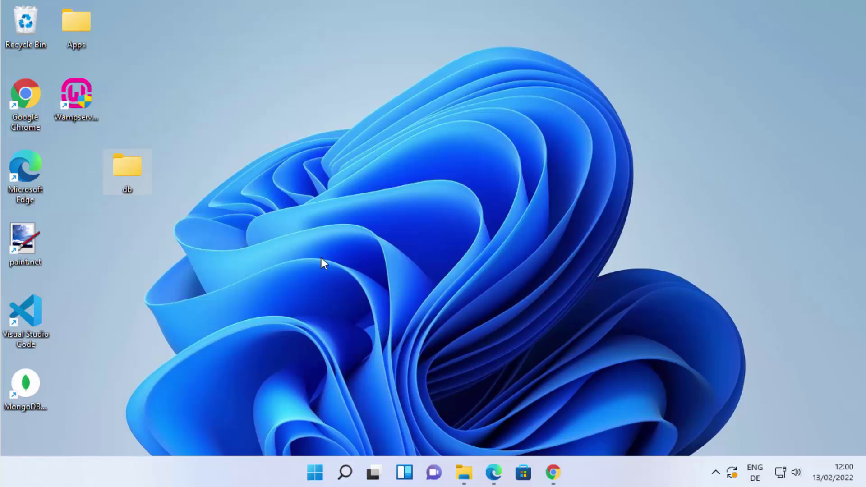
pyautogui.doubleClick(129, 178)
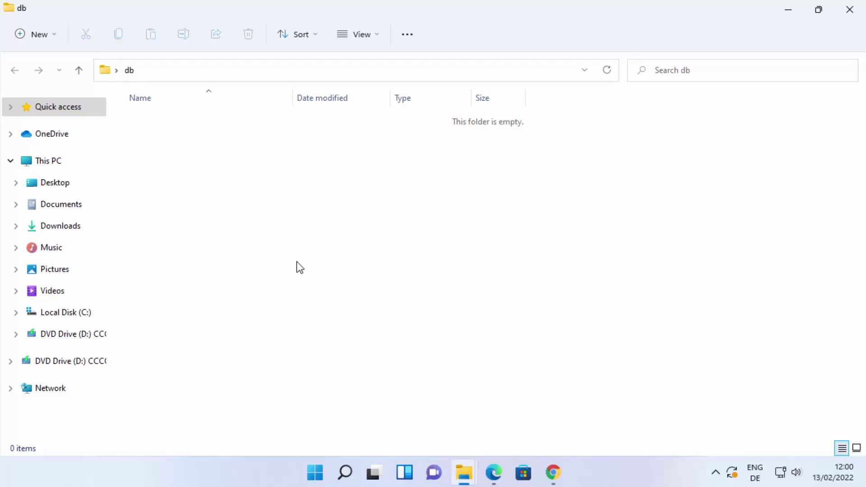
# Step: Search Windows for cmd and launch Command Prompt
pyautogui.click(351, 476)
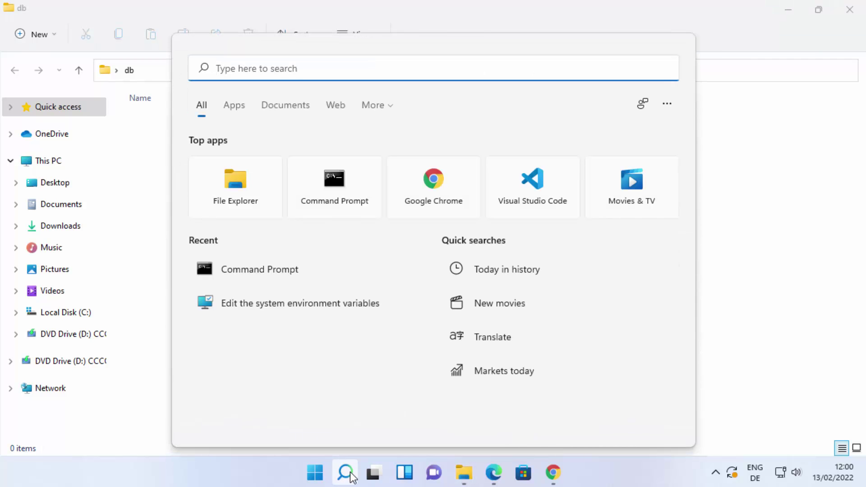
pyautogui.write('cmd')
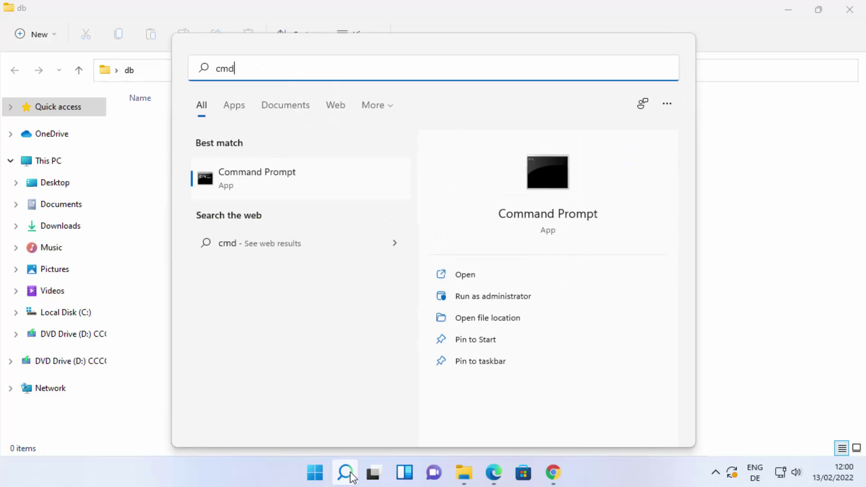
pyautogui.click(329, 171)
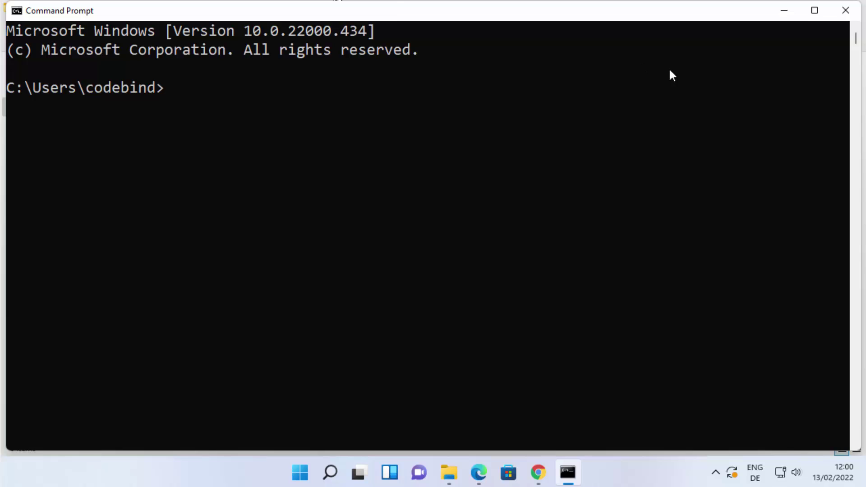
# Step: Place the console beside the db folder and select the folder's full path in Explorer's address bar
pyautogui.moveTo(391, 1); pyautogui.dragTo(537, 16)
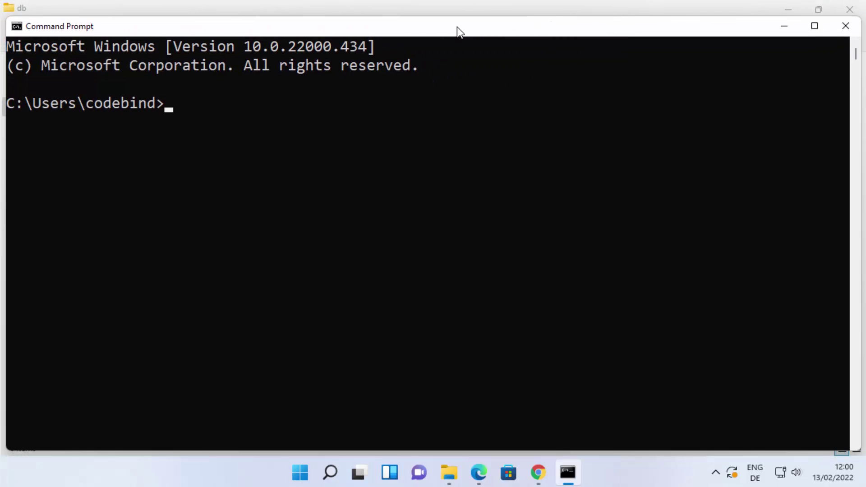
pyautogui.moveTo(456, 26); pyautogui.dragTo(704, 23)
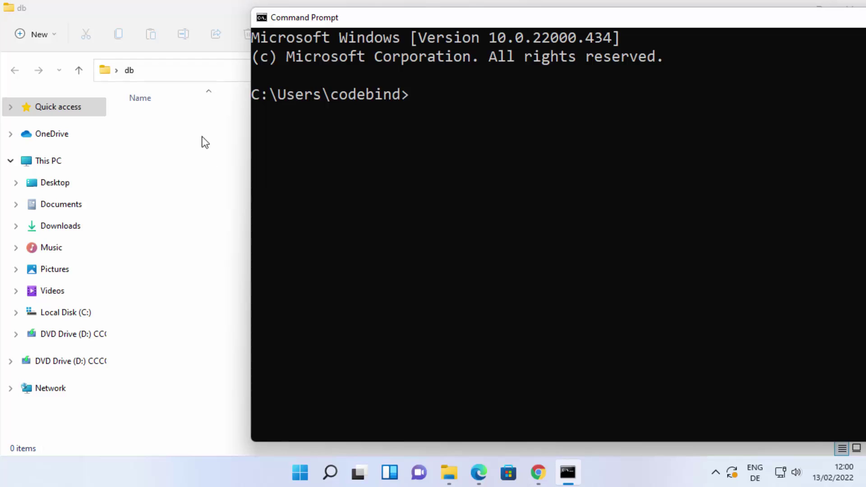
pyautogui.click(239, 70)
pyautogui.click(239, 70)
pyautogui.hotkey('ctrl', 'c')
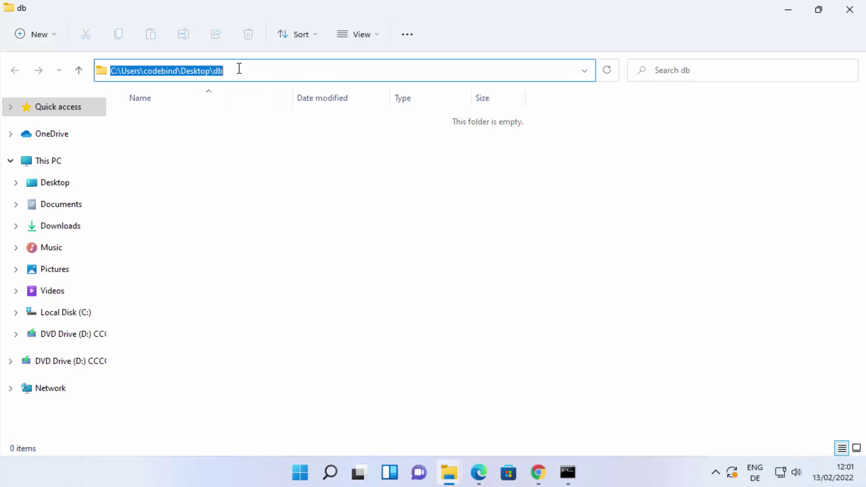
pyautogui.click(568, 472)
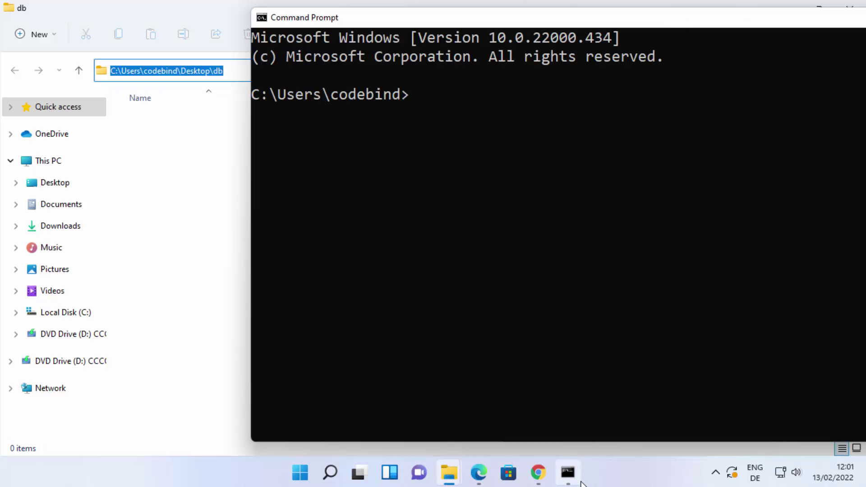
# Step: Change into the pasted desktop db folder path and start sqlite3 mydb.db
pyautogui.click(556, 325)
pyautogui.write('cd')
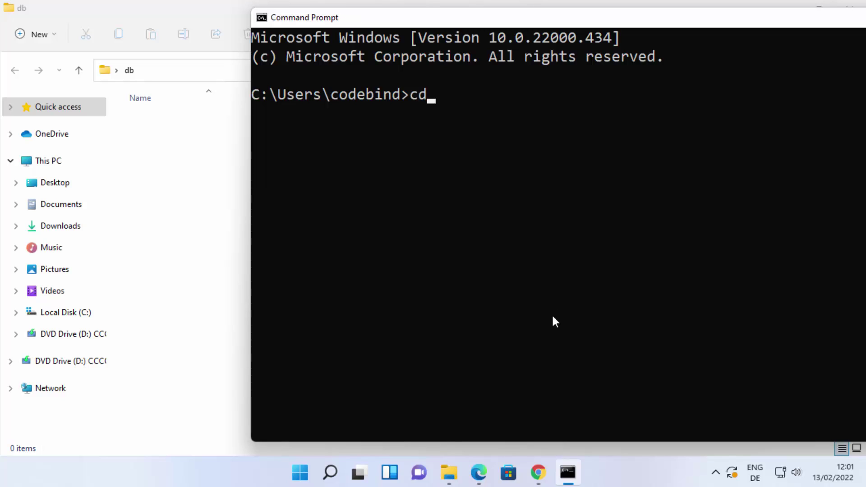
pyautogui.hotkey('ctrl', 'v')
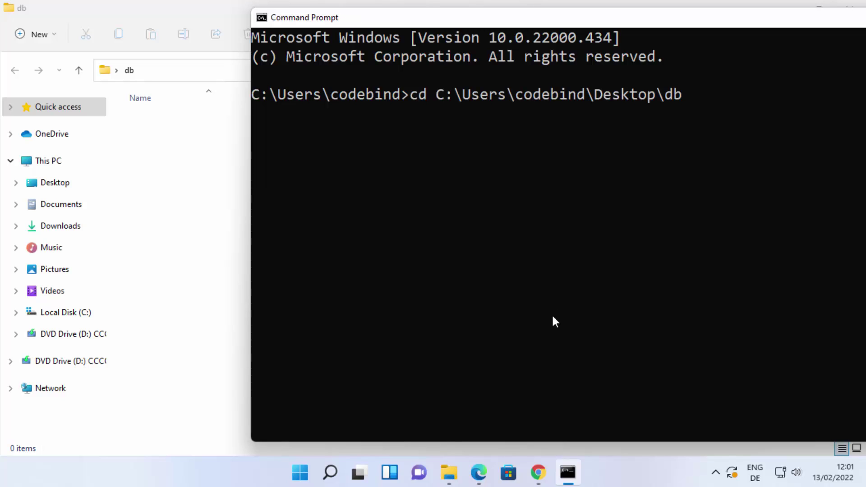
pyautogui.press('Return')
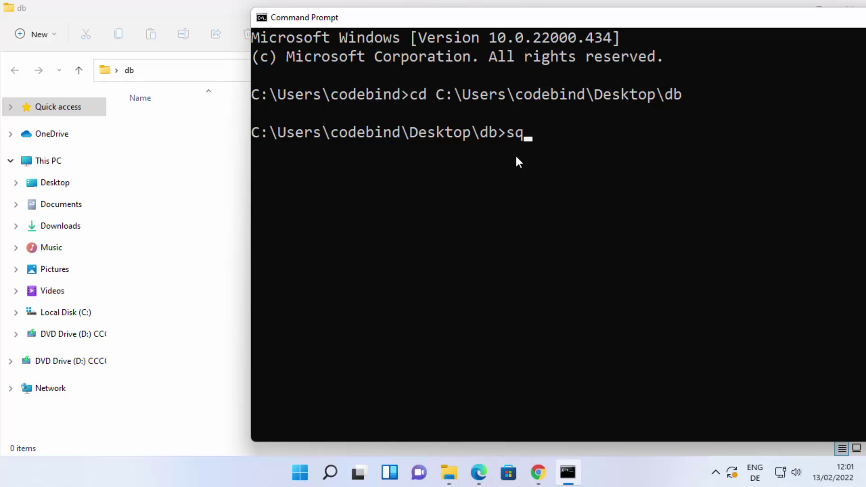
pyautogui.write('lite3 my')
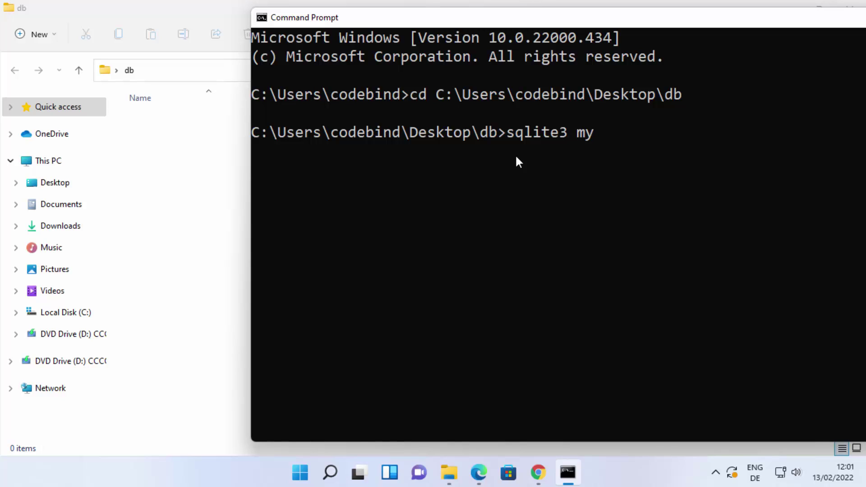
pyautogui.write('db.db')
pyautogui.press('Return')
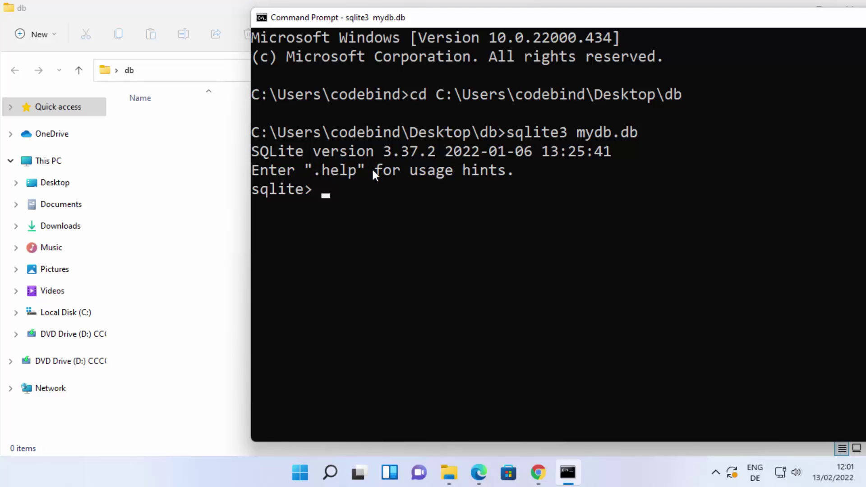
# Step: Run .databases at the sqlite> prompt
pyautogui.moveTo(568, 131); pyautogui.dragTo(636, 131)
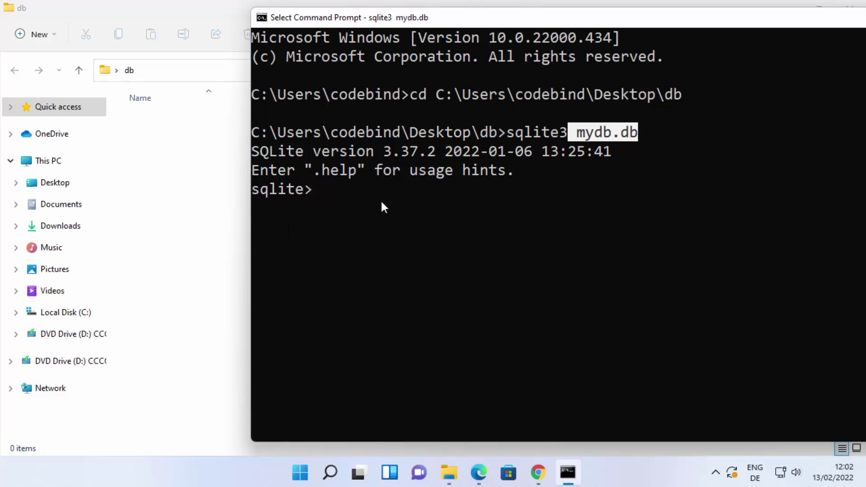
pyautogui.write('.databases')
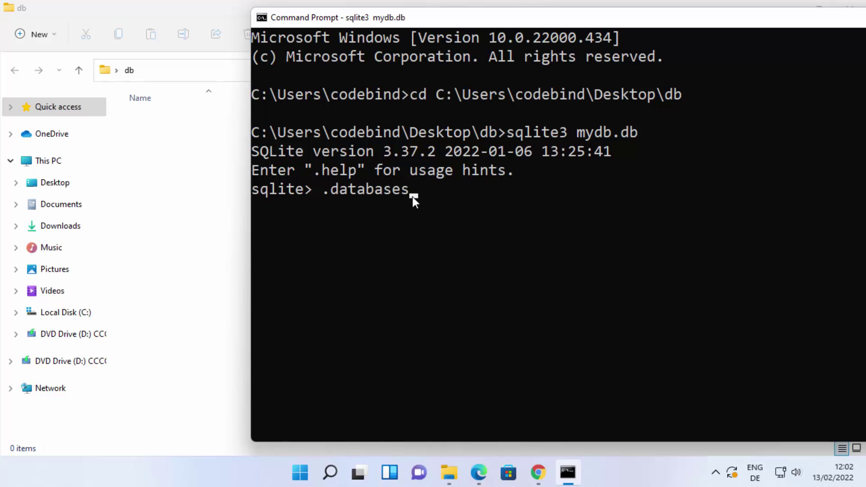
pyautogui.press('Return')
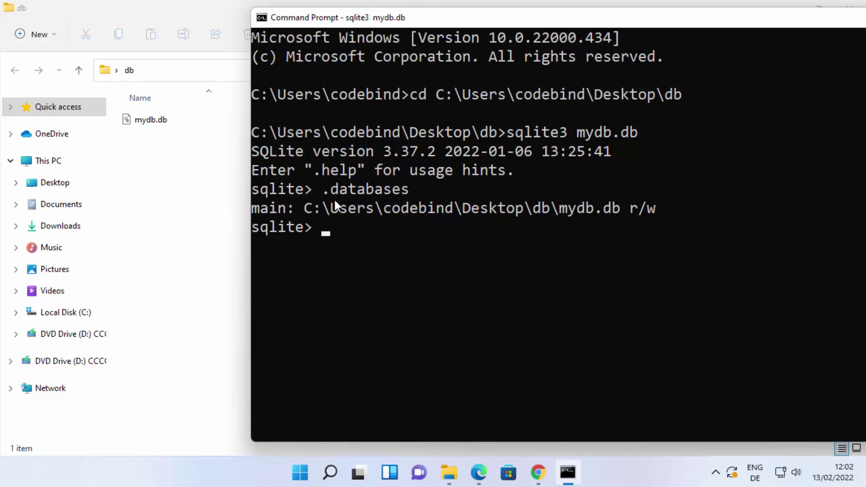
# Step: Highlight the reported mydb.db path and the sqlite3 mydb.db command line
pyautogui.moveTo(308, 207); pyautogui.dragTo(615, 205)
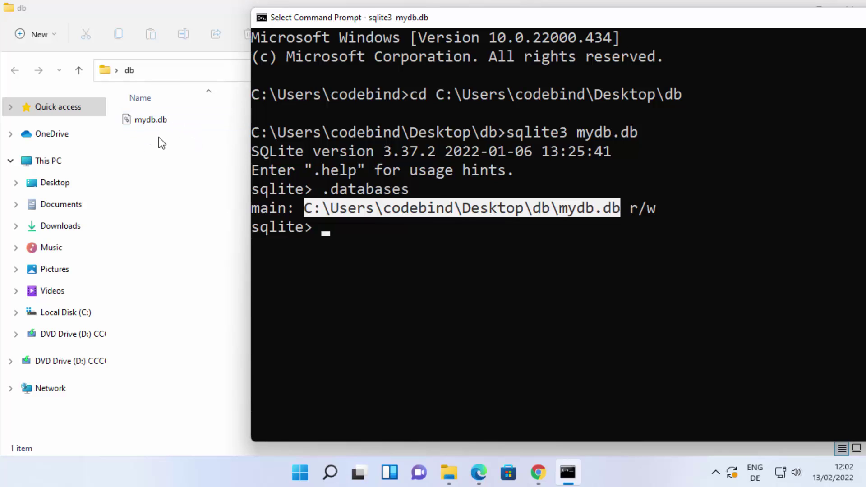
pyautogui.click(586, 320)
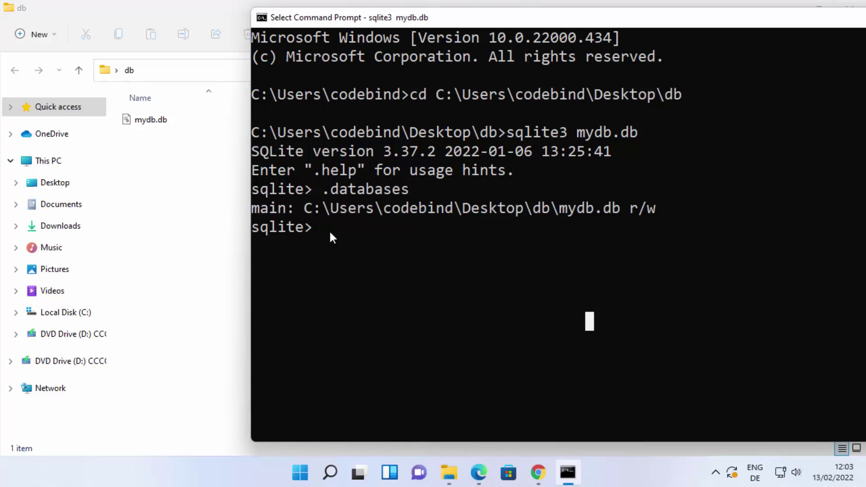
pyautogui.click(589, 153)
pyautogui.moveTo(580, 131); pyautogui.dragTo(631, 135)
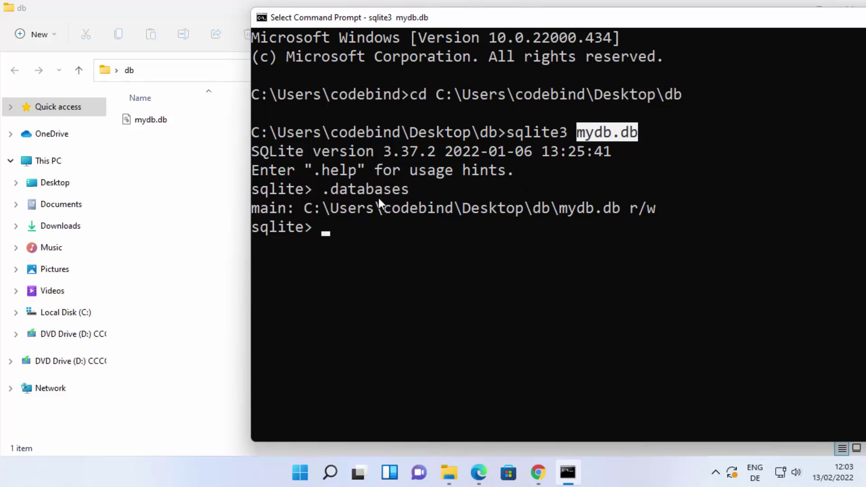
pyautogui.click(508, 131)
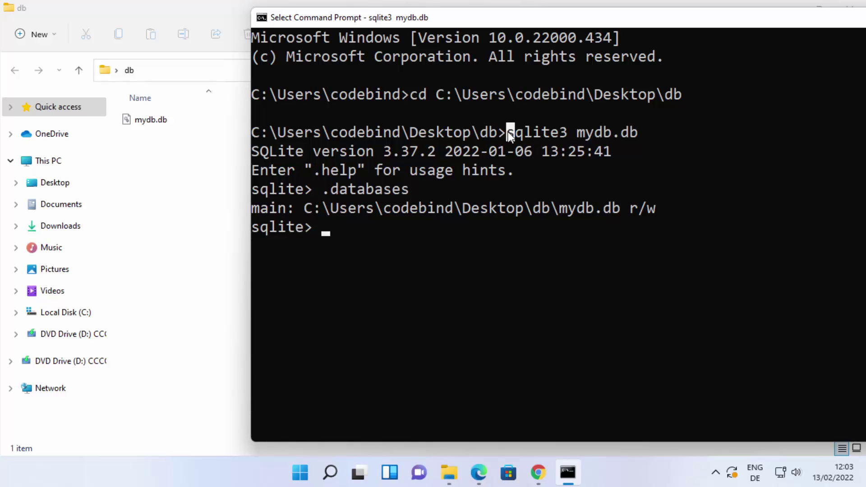
pyautogui.moveTo(508, 132); pyautogui.dragTo(638, 131)
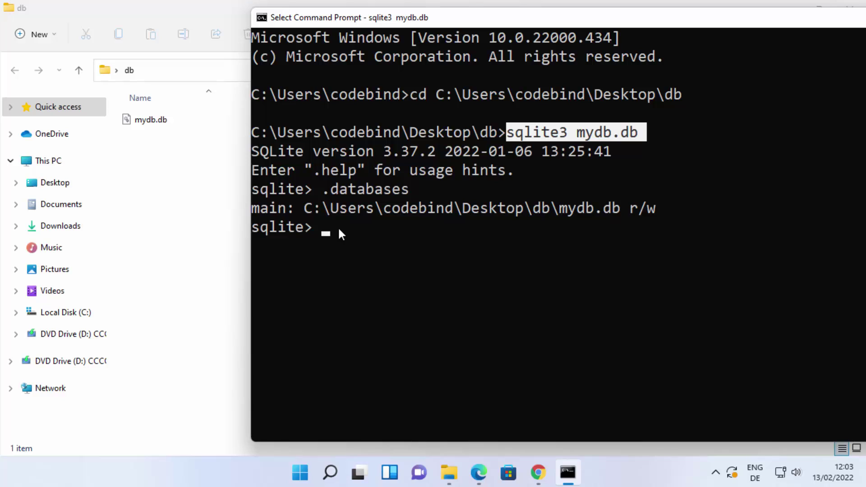
# Step: Create the books table with an id INT PRIMARY KEY column, then enter .tables
pyautogui.write('create ')
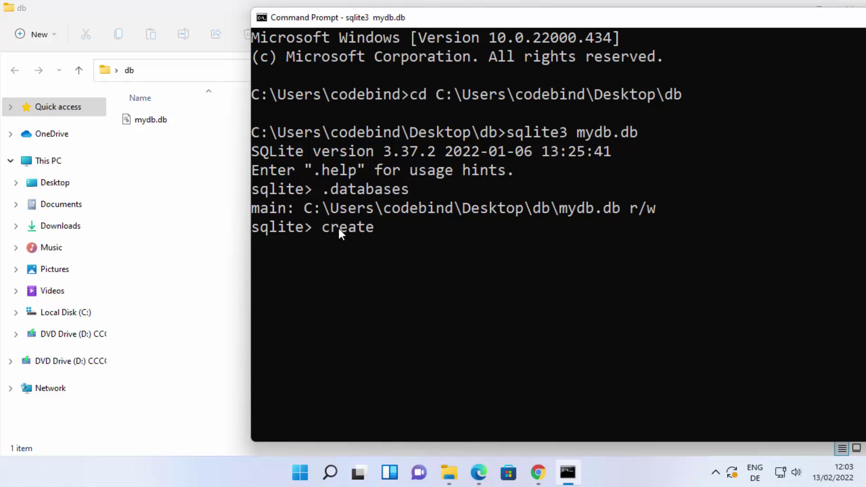
pyautogui.write('t')
pyautogui.press('BackSpace')
pyautogui.write('table b')
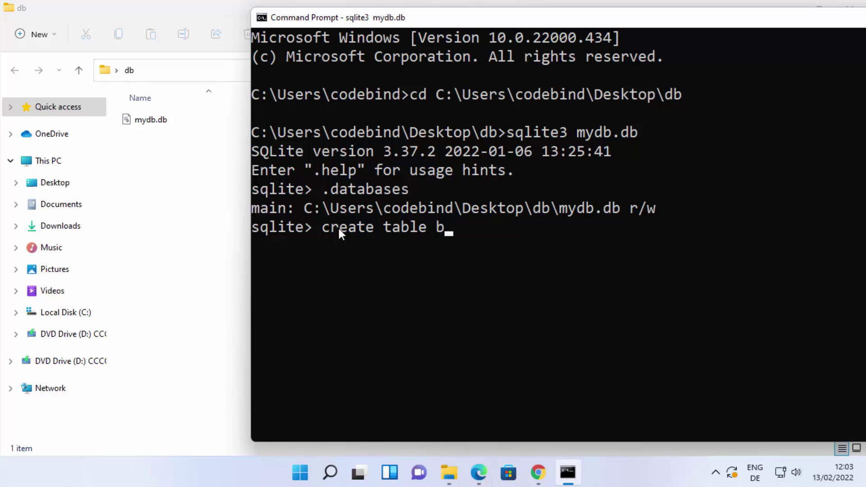
pyautogui.write('ooks()')
pyautogui.press('Left')
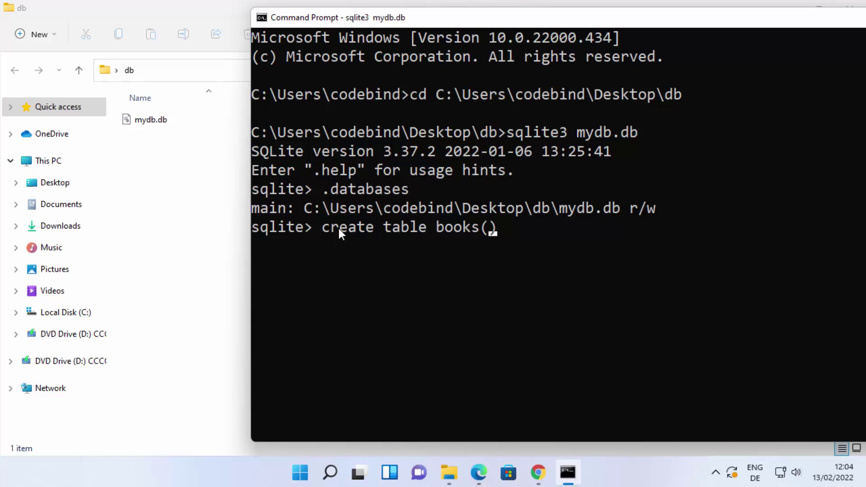
pyautogui.write('id INT PRIMARY KEY')
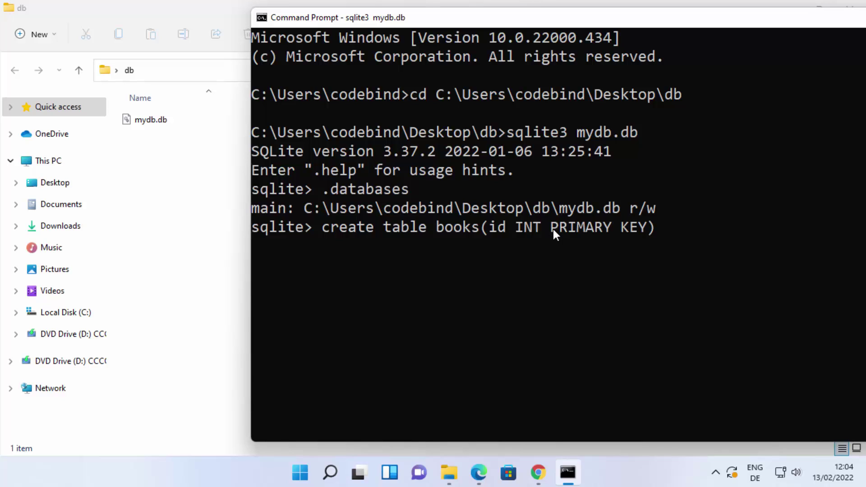
pyautogui.press('Right')
pyautogui.write(';')
pyautogui.press('Return')
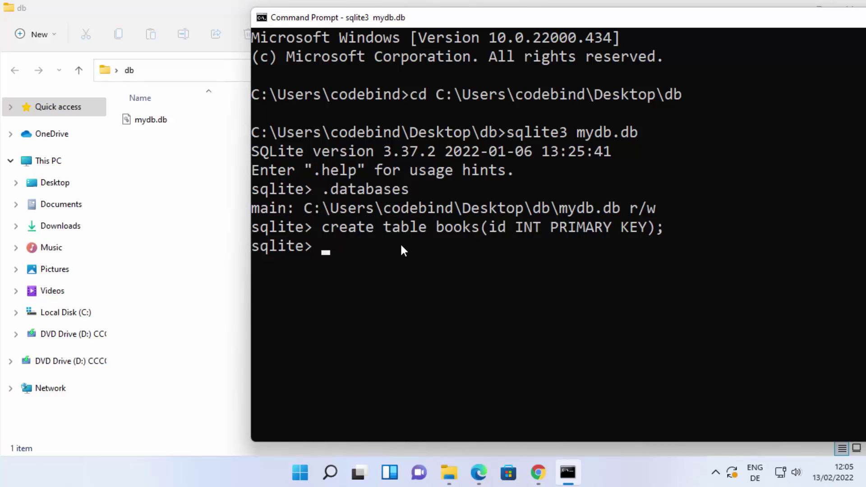
pyautogui.write('.tables')
# Step: List the tables and highlight books in the output
pyautogui.press('Return')
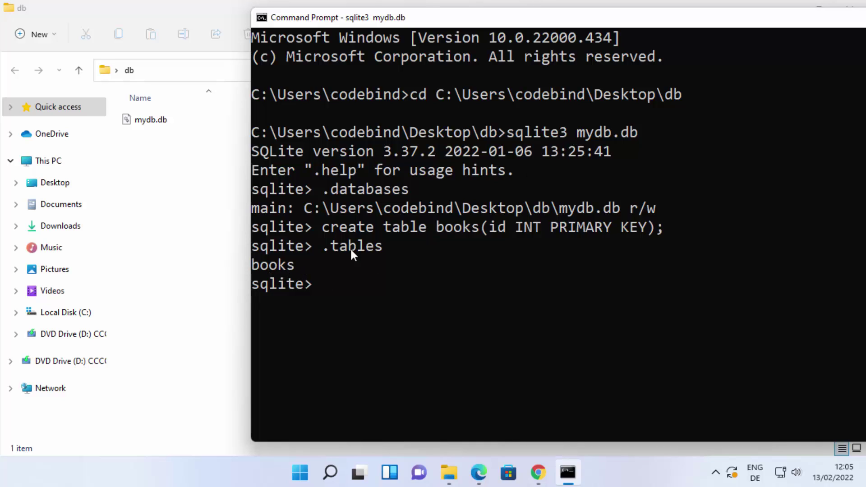
pyautogui.click(256, 265)
pyautogui.moveTo(256, 264); pyautogui.dragTo(291, 265)
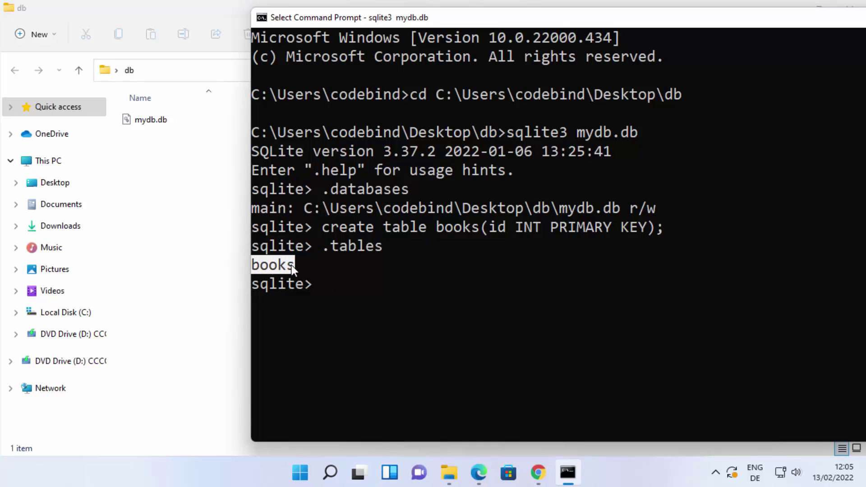
pyautogui.moveTo(437, 227); pyautogui.dragTo(461, 225)
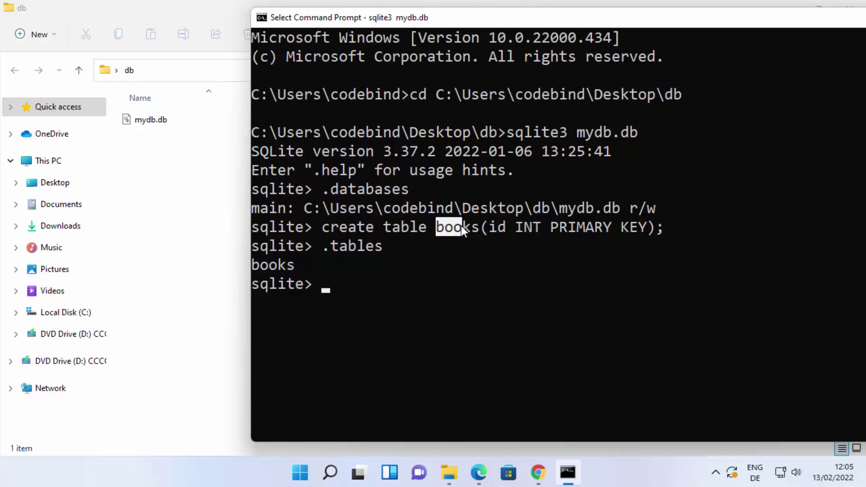
pyautogui.click(266, 261)
pyautogui.click(281, 265)
pyautogui.doubleClick(280, 265)
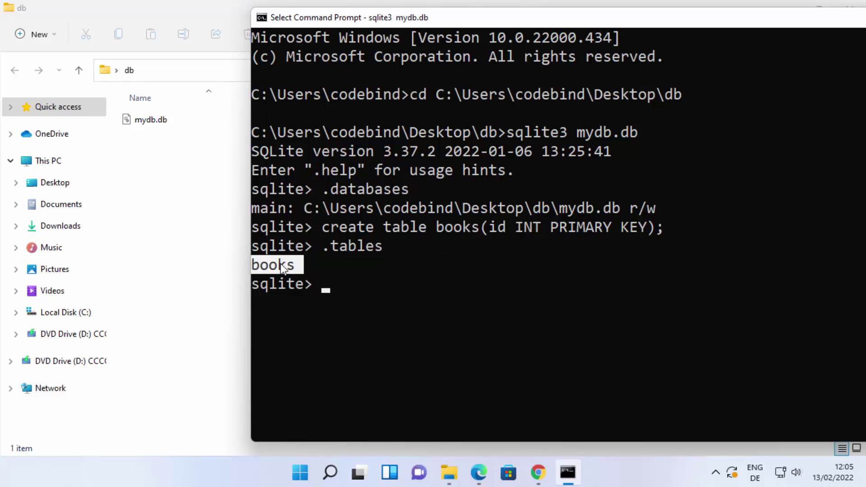
pyautogui.click(323, 287)
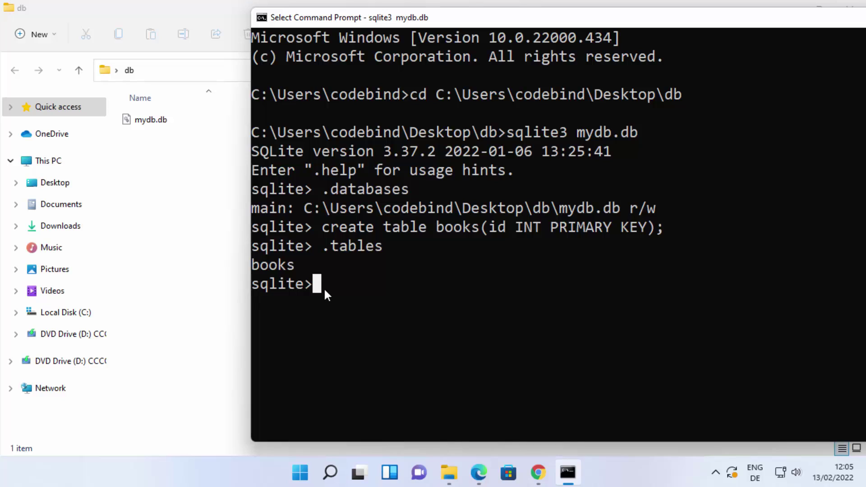
# Step: Show .schema books and highlight CREATE TABLE books(id INT PRIMARY KEY);
pyautogui.write('.')
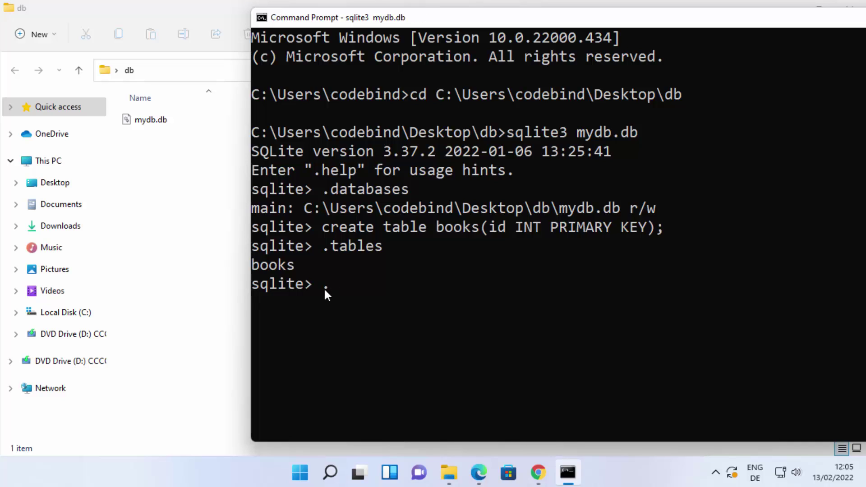
pyautogui.write('schema books')
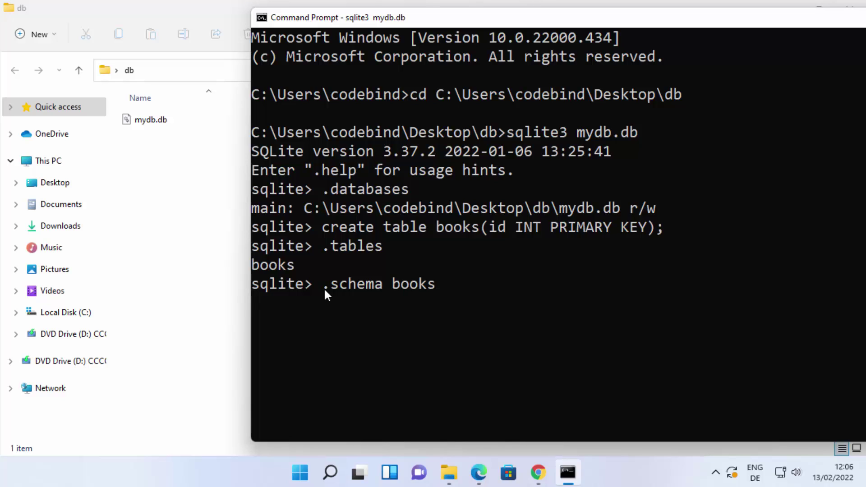
pyautogui.press('Return')
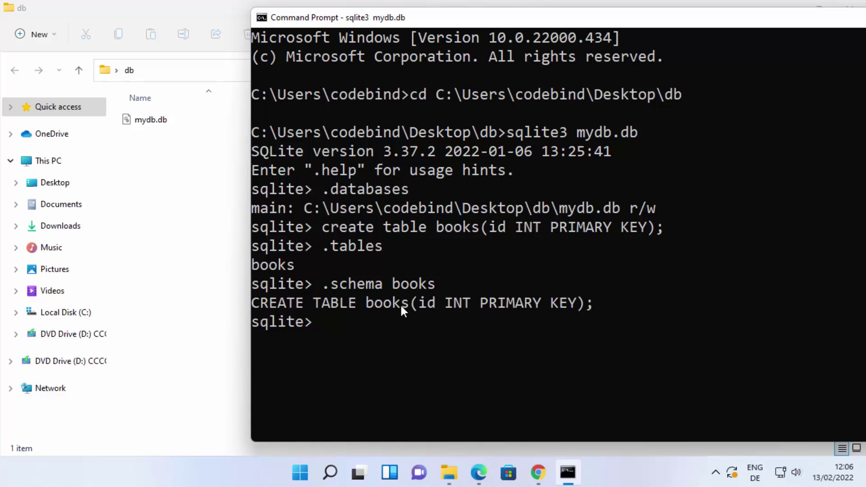
pyautogui.moveTo(251, 302); pyautogui.dragTo(542, 298)
pyautogui.click(492, 303)
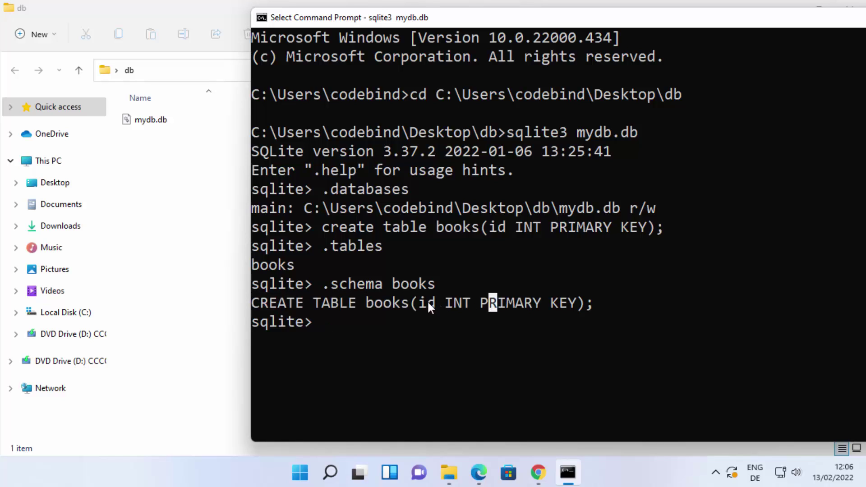
pyautogui.moveTo(410, 302); pyautogui.dragTo(561, 302)
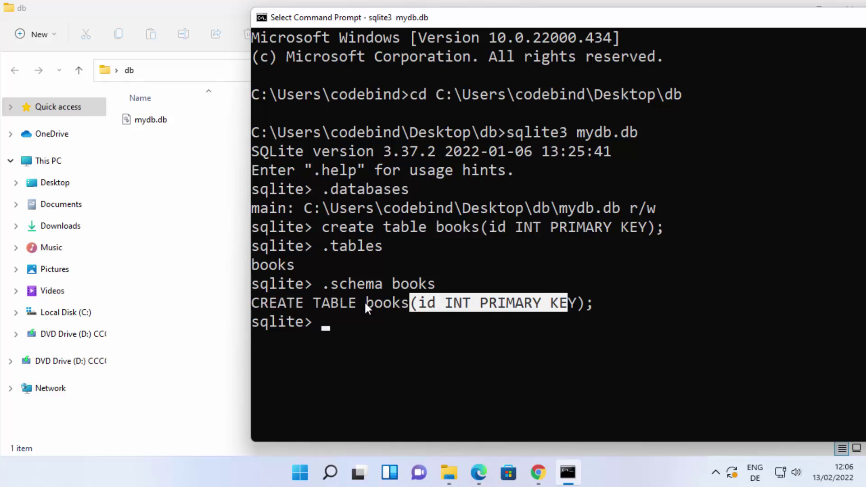
pyautogui.moveTo(365, 303); pyautogui.dragTo(399, 304)
pyautogui.click(390, 325)
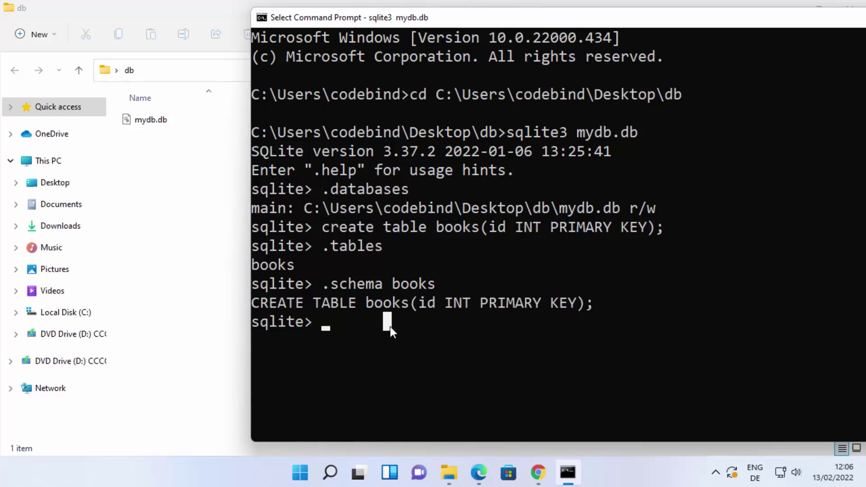